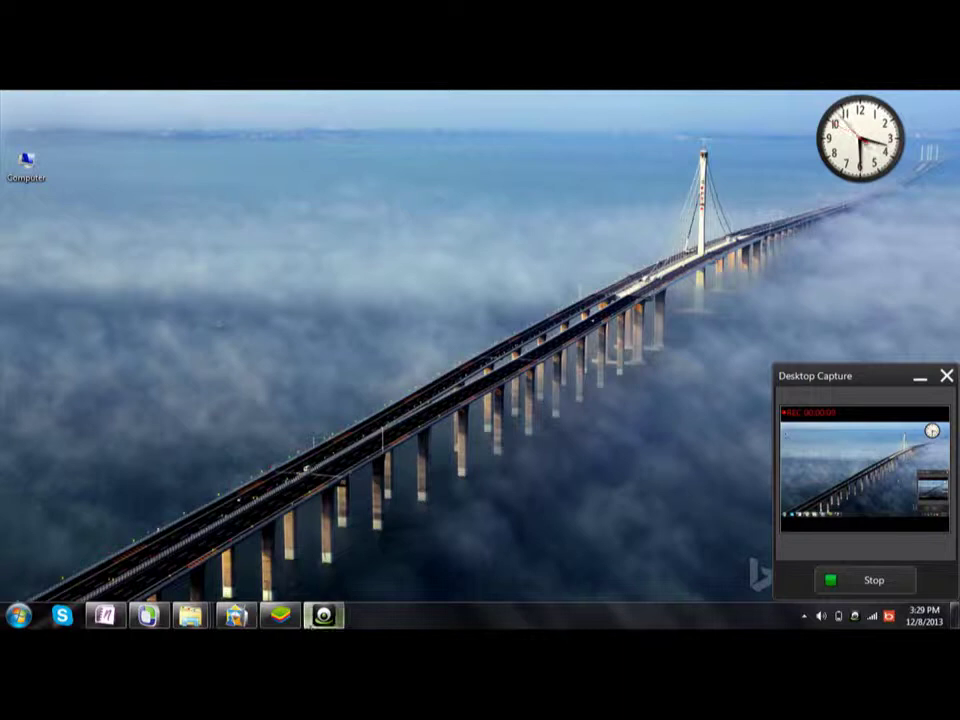
pyautogui.moveTo(323, 615)
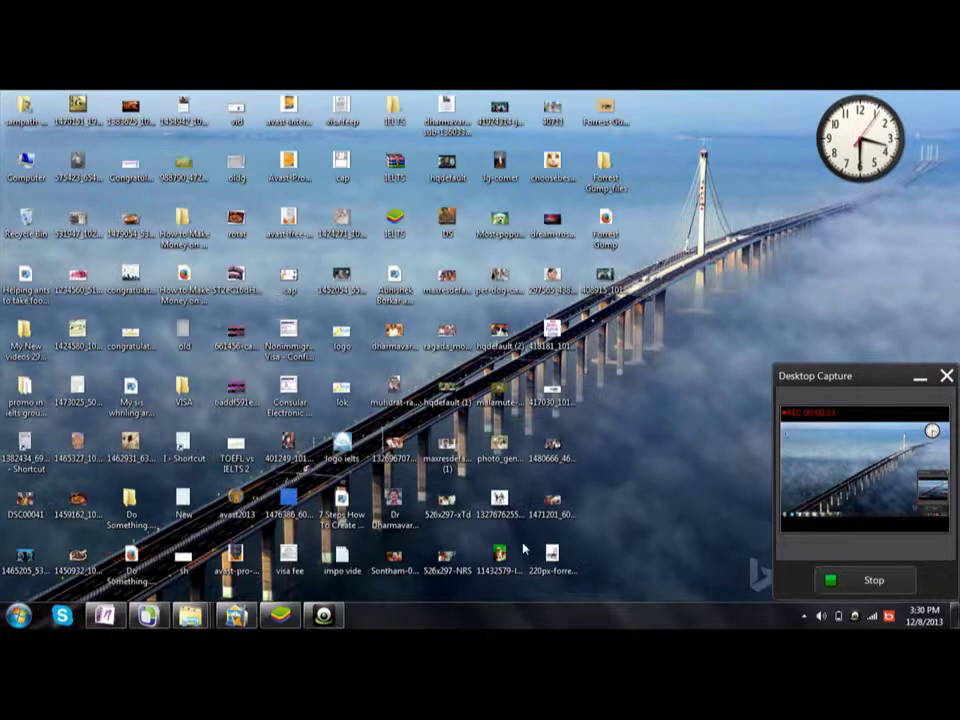
pyautogui.moveTo(523, 548); pyautogui.dragTo(499, 498)
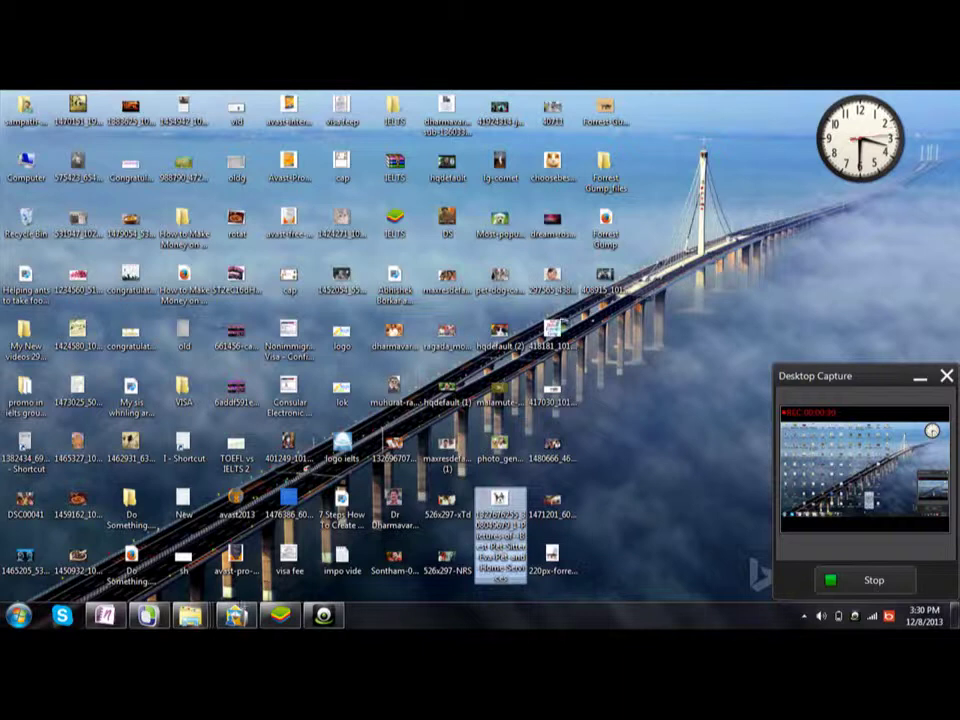
pyautogui.rightClick(495, 520)
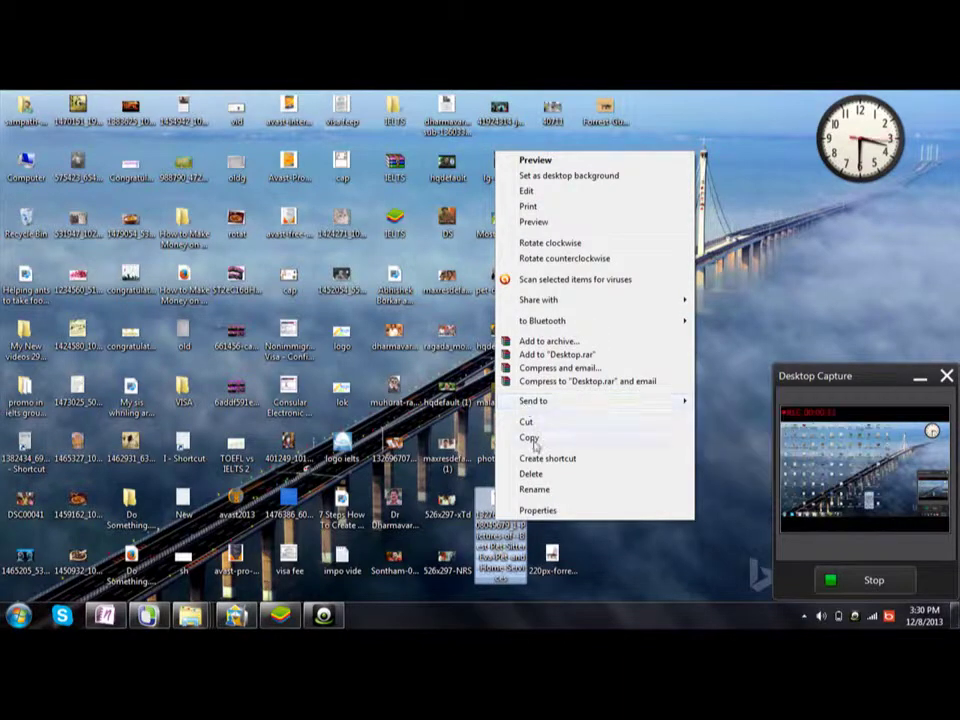
pyautogui.click(530, 437)
pyautogui.click(450, 614)
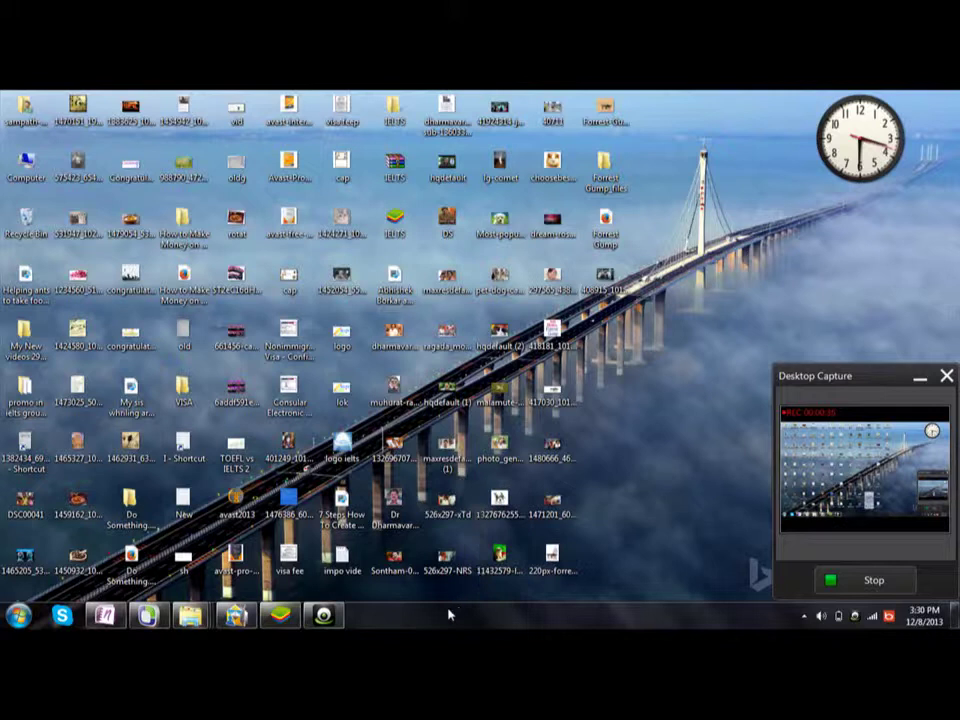
# Step: Bring up the BlueStacks SharedFolder window, maximize it and paste the two dog pictures into it
pyautogui.moveTo(200, 614)
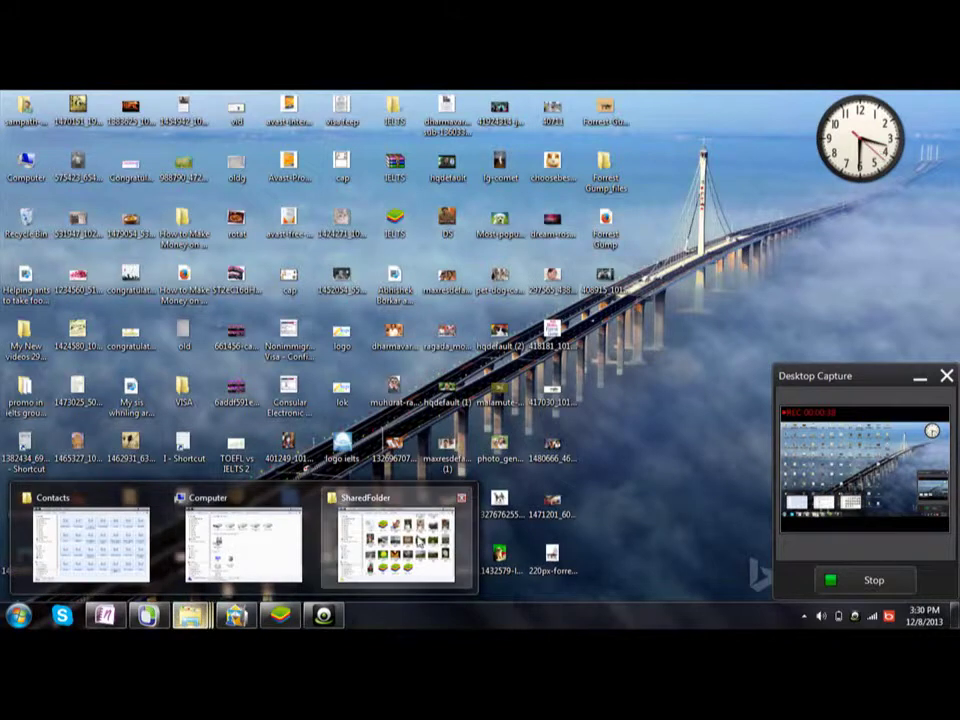
pyautogui.click(376, 522)
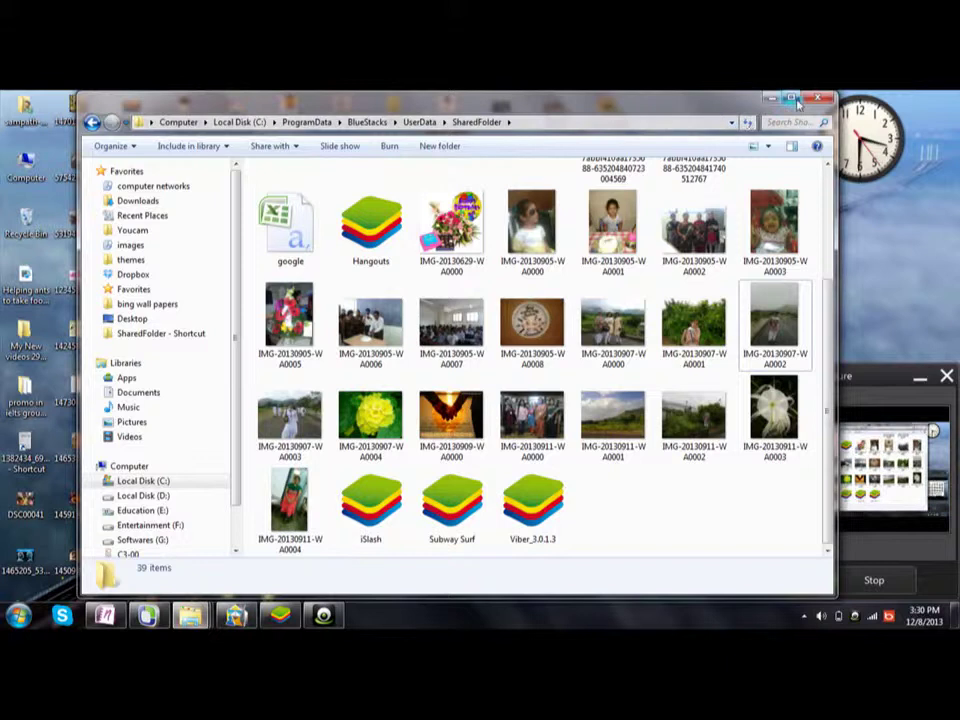
pyautogui.doubleClick(300, 99)
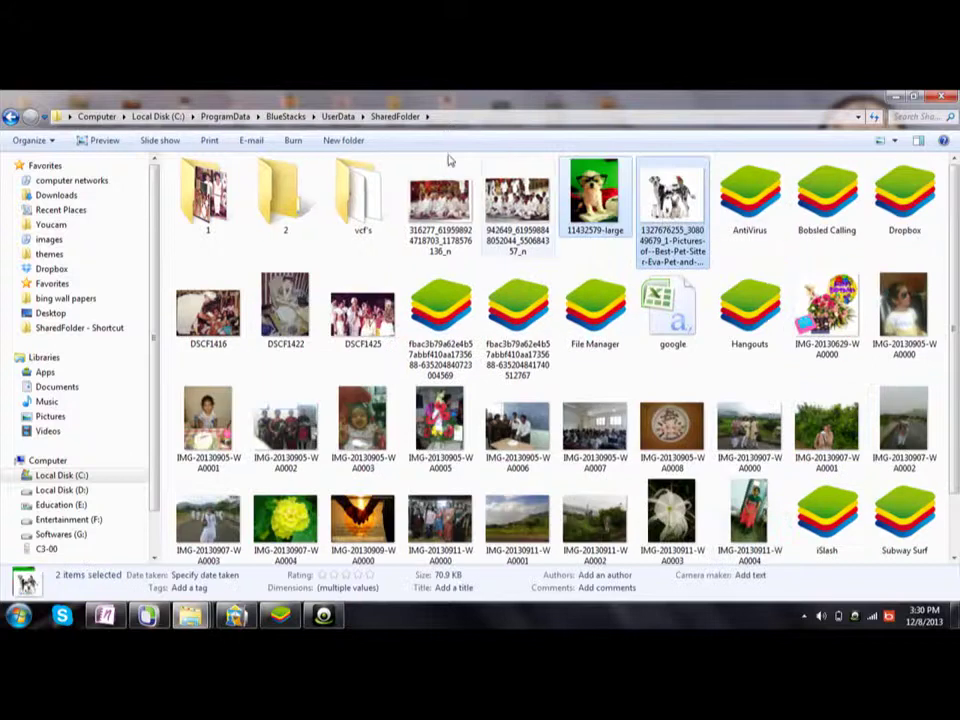
# Step: Switch to BlueStacks, open File Manager and go up to the /mnt/sdcard folder
pyautogui.click(278, 617)
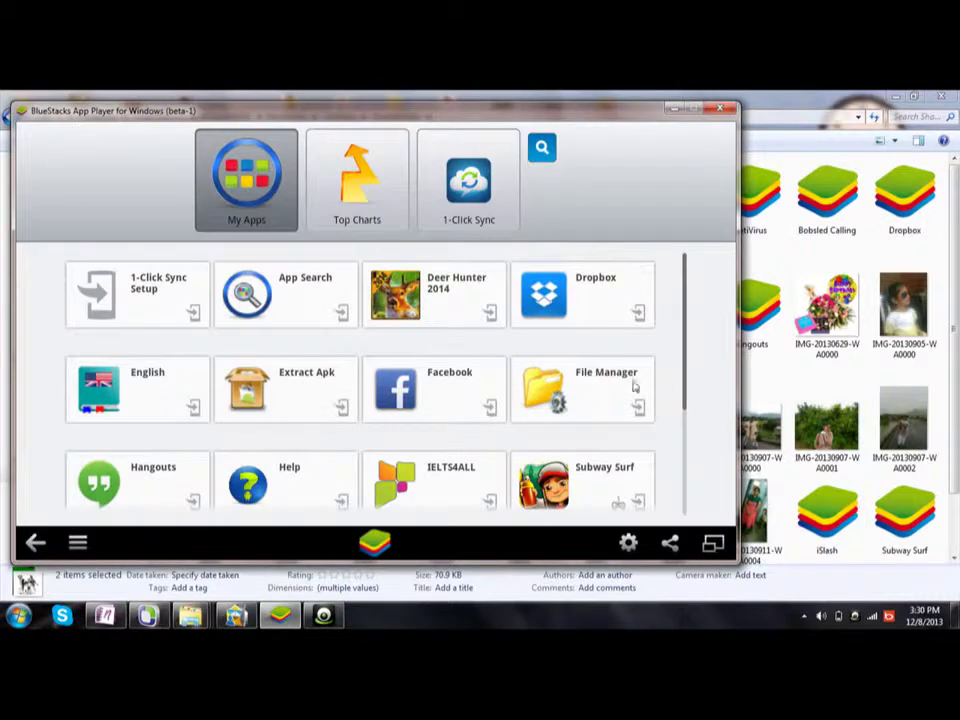
pyautogui.click(596, 388)
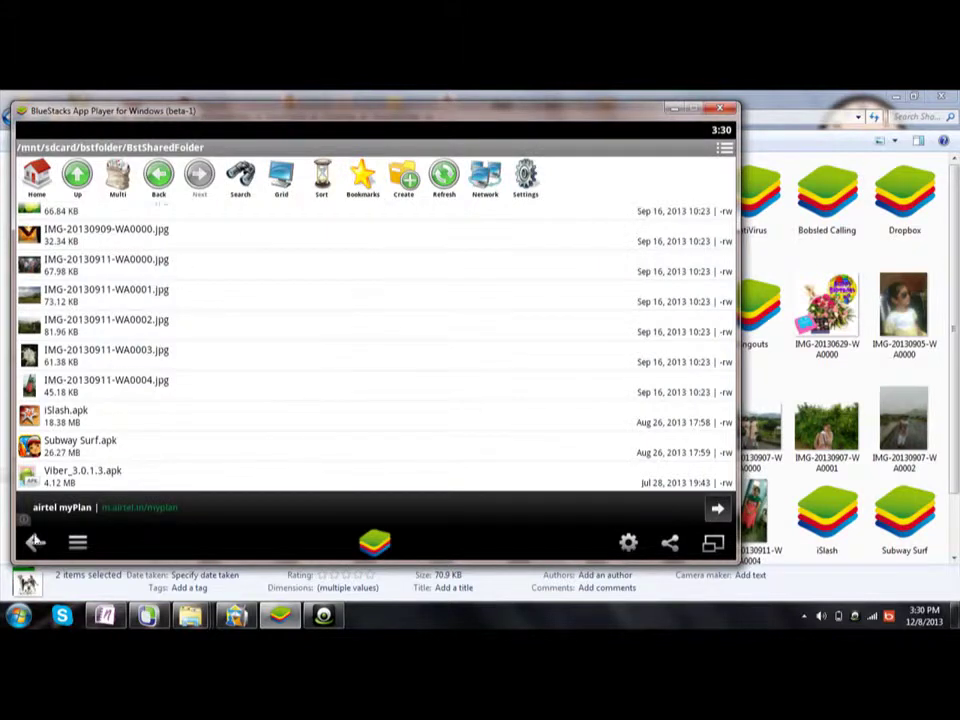
pyautogui.click(35, 541)
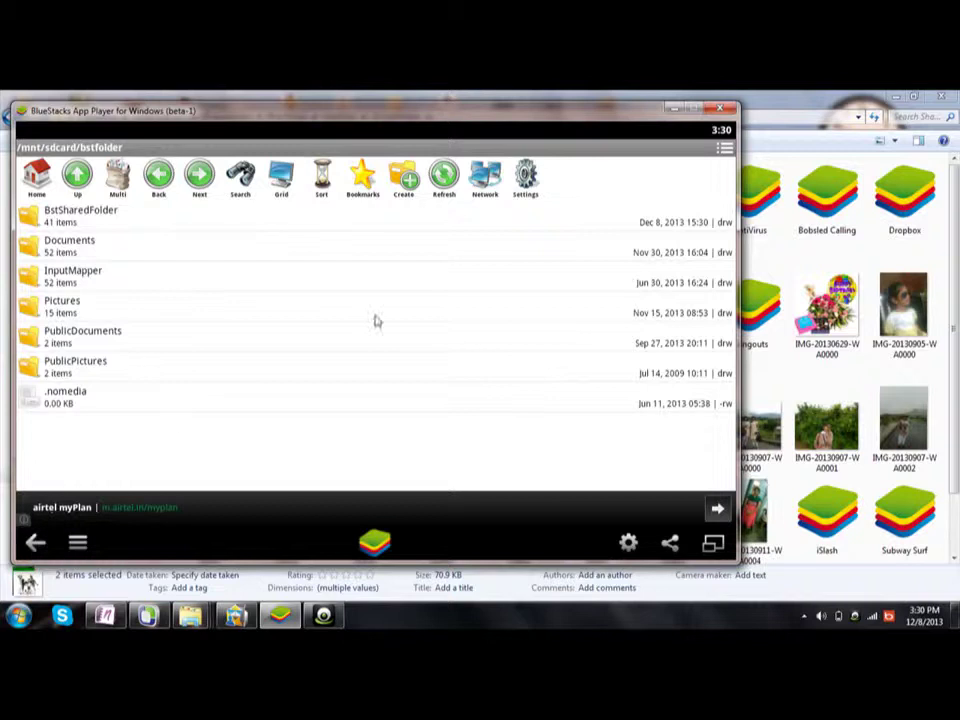
pyautogui.click(35, 541)
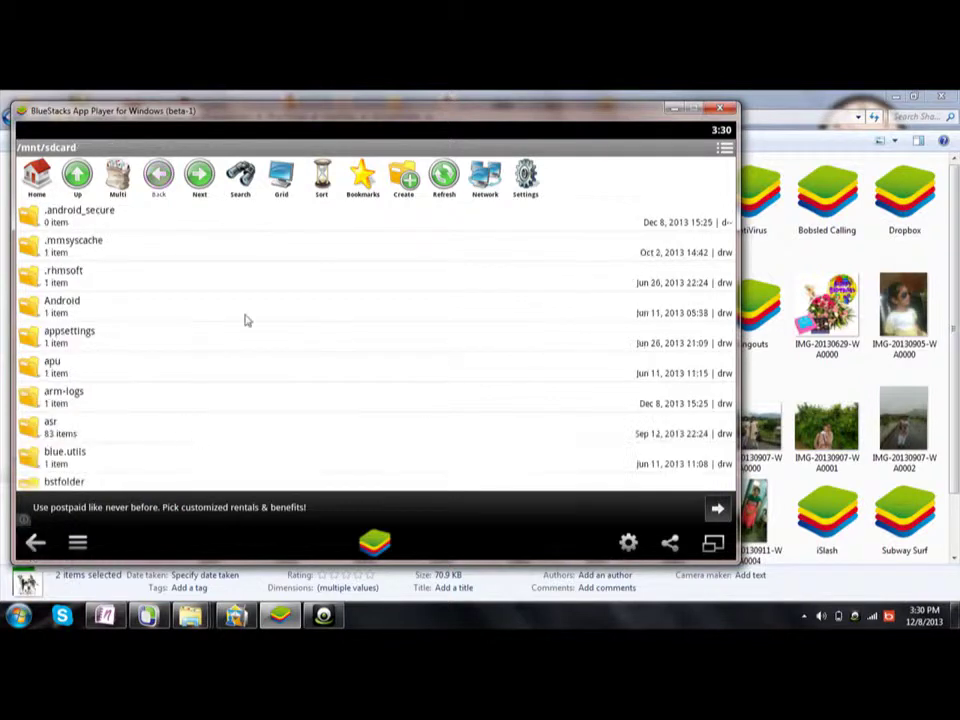
pyautogui.scroll(-10, 247, 320)
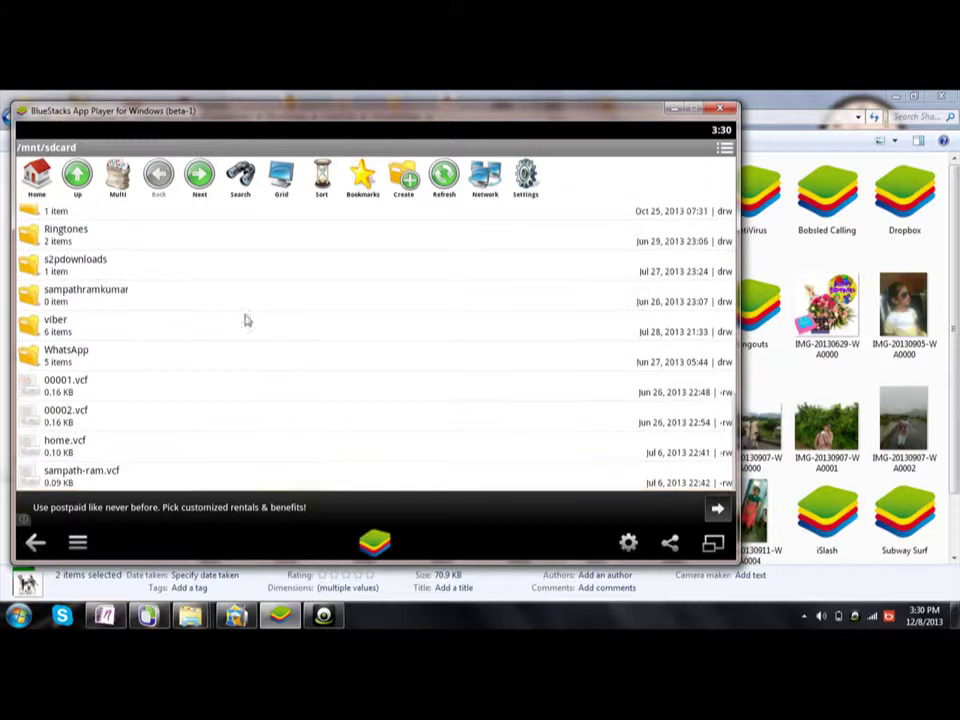
pyautogui.scroll(10, 218, 343)
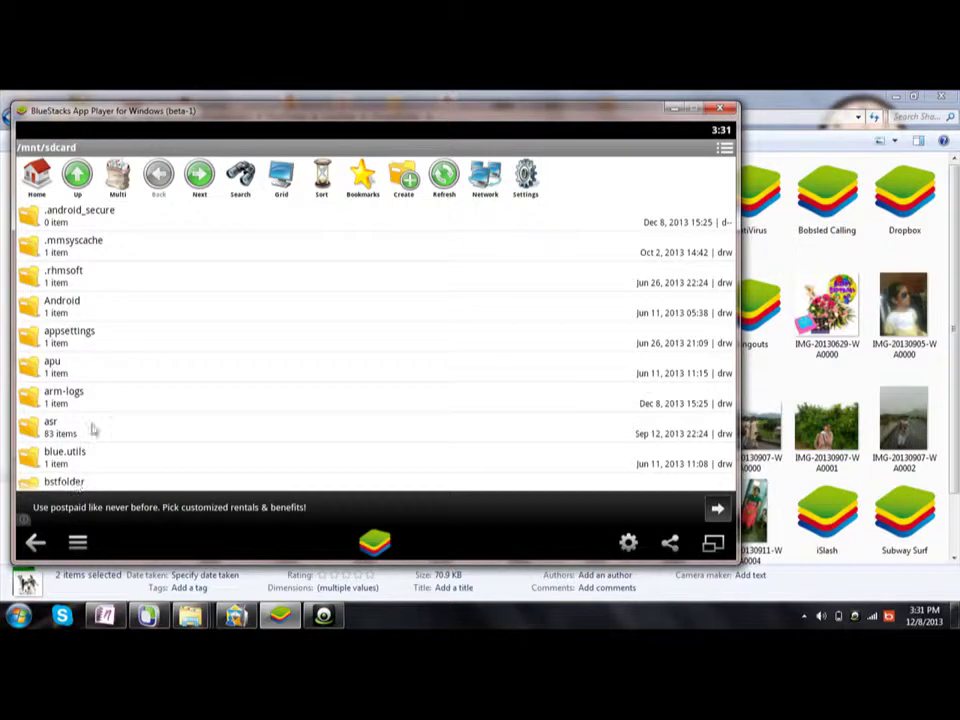
# Step: Open bstfolder and its BstSharedFolder subfolder to view the shared files from the start of the list
pyautogui.click(70, 485)
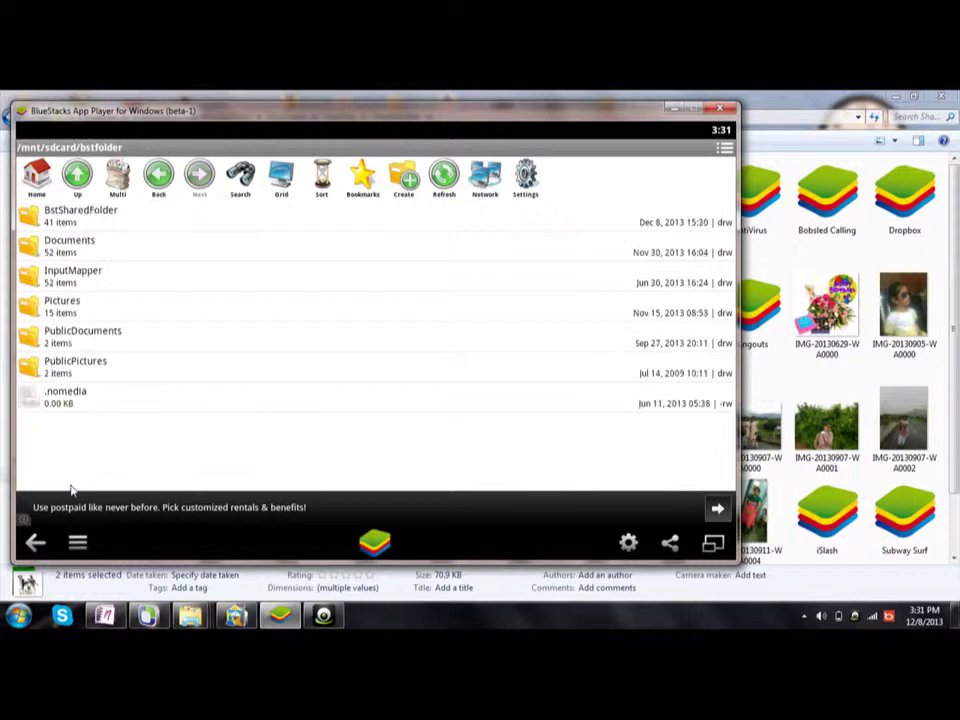
pyautogui.click(88, 218)
pyautogui.scroll(10, 298, 328)
pyautogui.scroll(5, 326, 264)
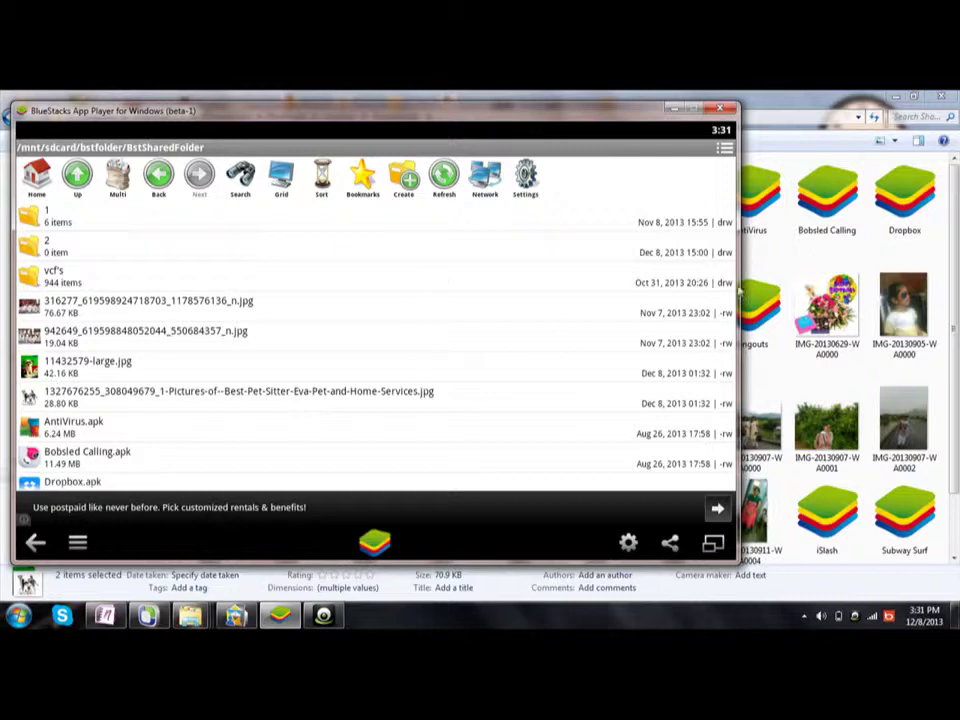
# Step: Check the pasted pictures in the Windows SharedFolder, and return to the shared folder in BlueStacks File Manager
pyautogui.click(797, 261)
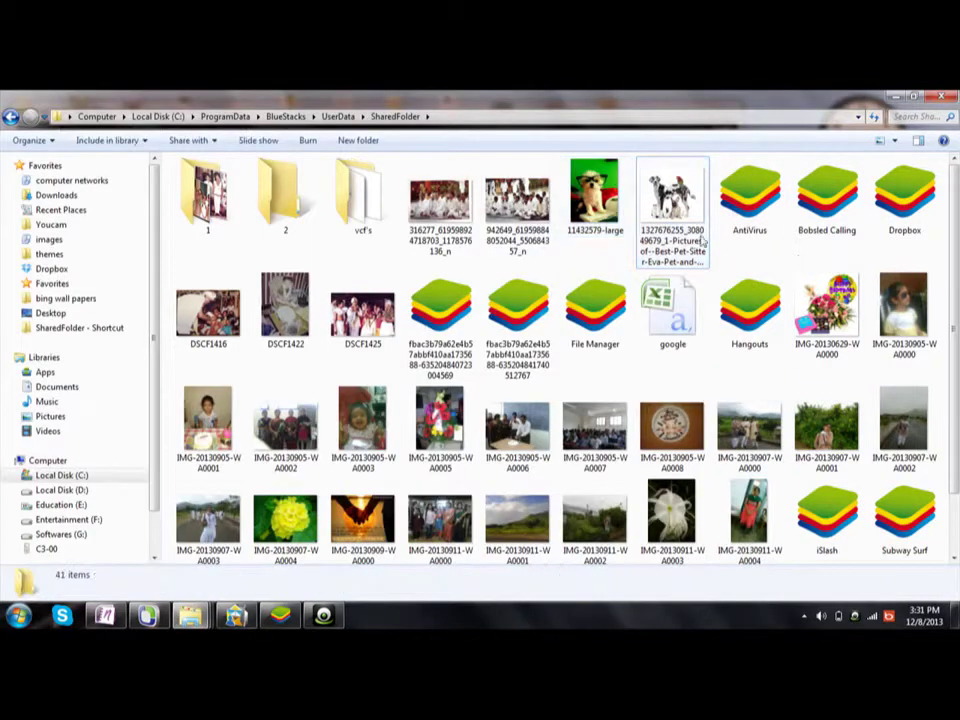
pyautogui.click(280, 615)
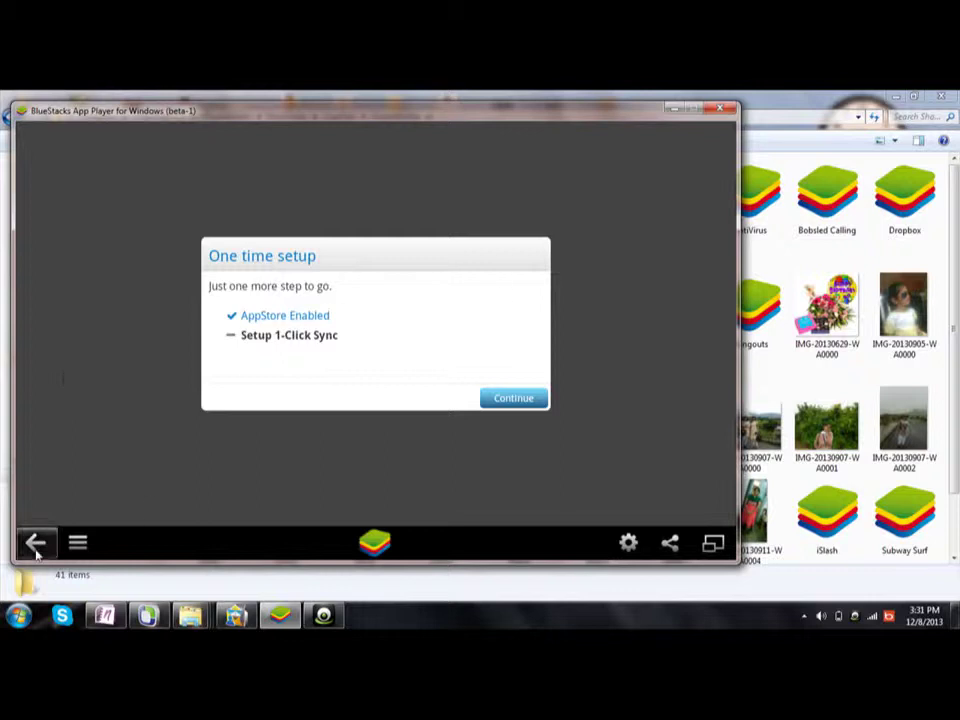
pyautogui.click(33, 541)
pyautogui.scroll(-3, 538, 438)
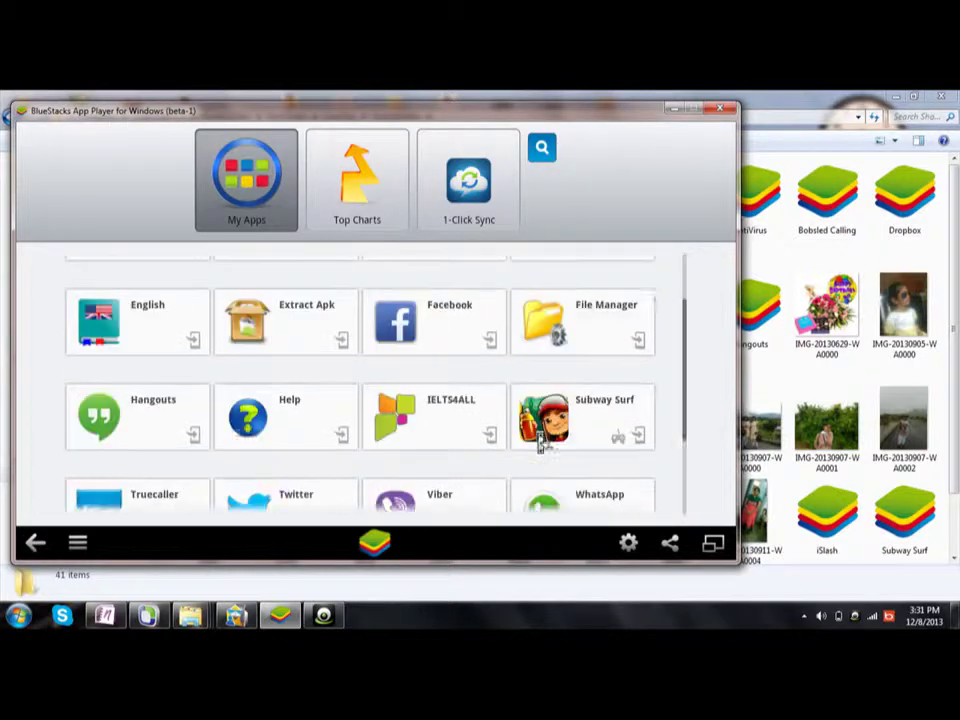
pyautogui.scroll(3, 678, 480)
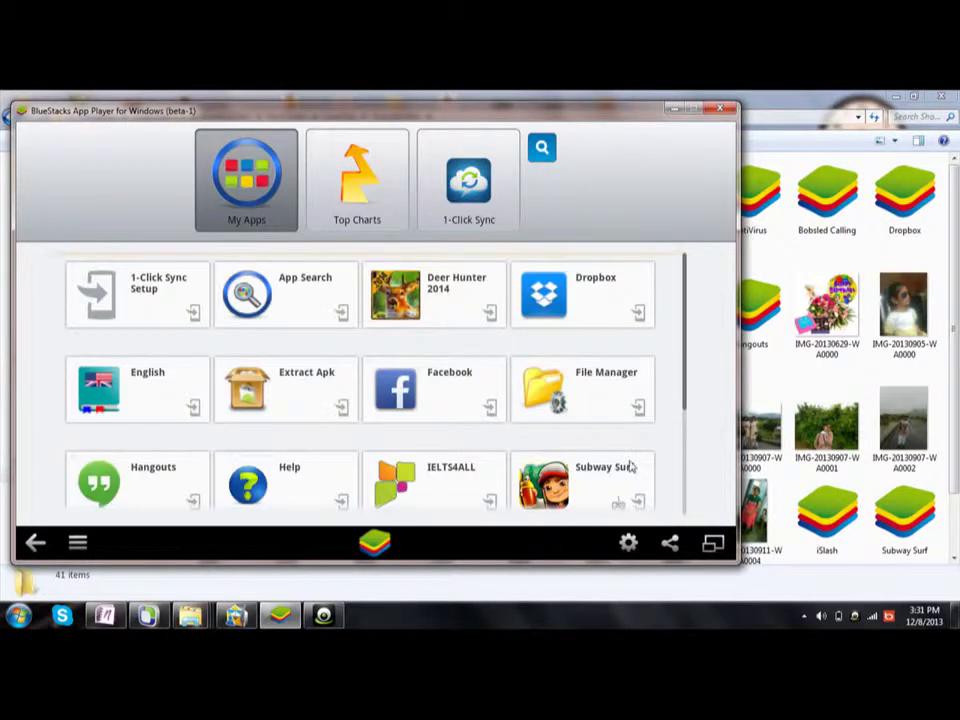
pyautogui.click(609, 394)
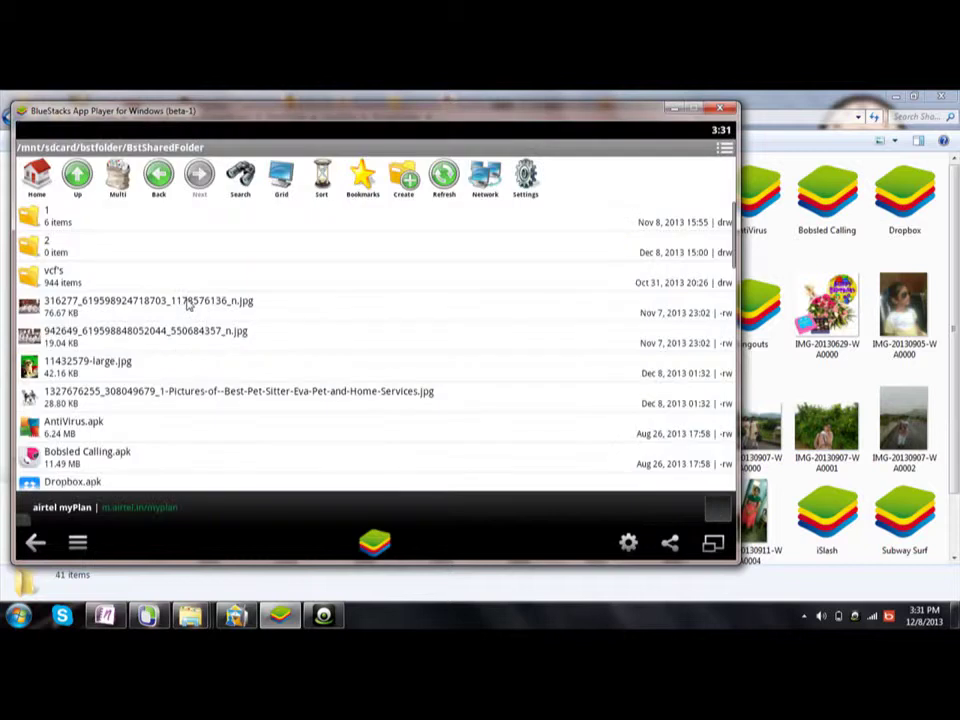
pyautogui.click(128, 372)
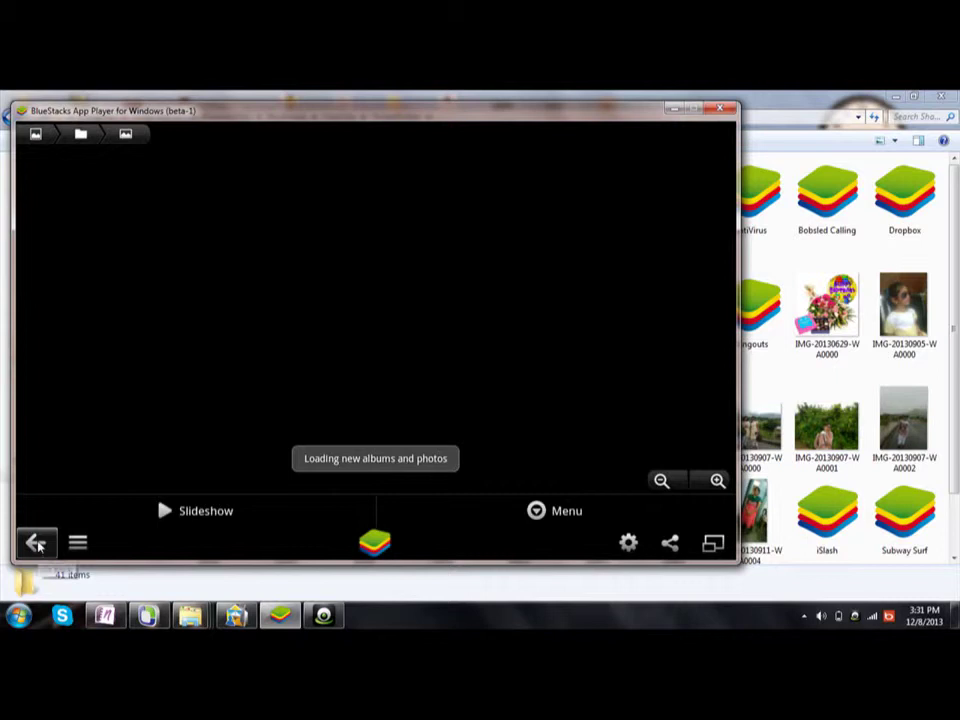
pyautogui.click(36, 542)
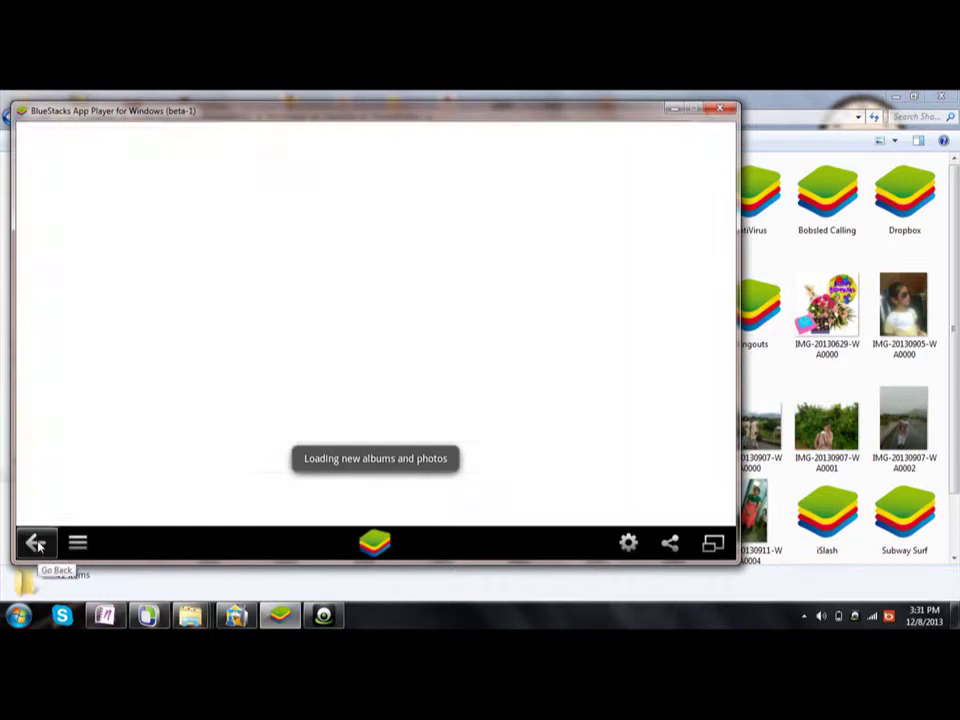
pyautogui.click(118, 178)
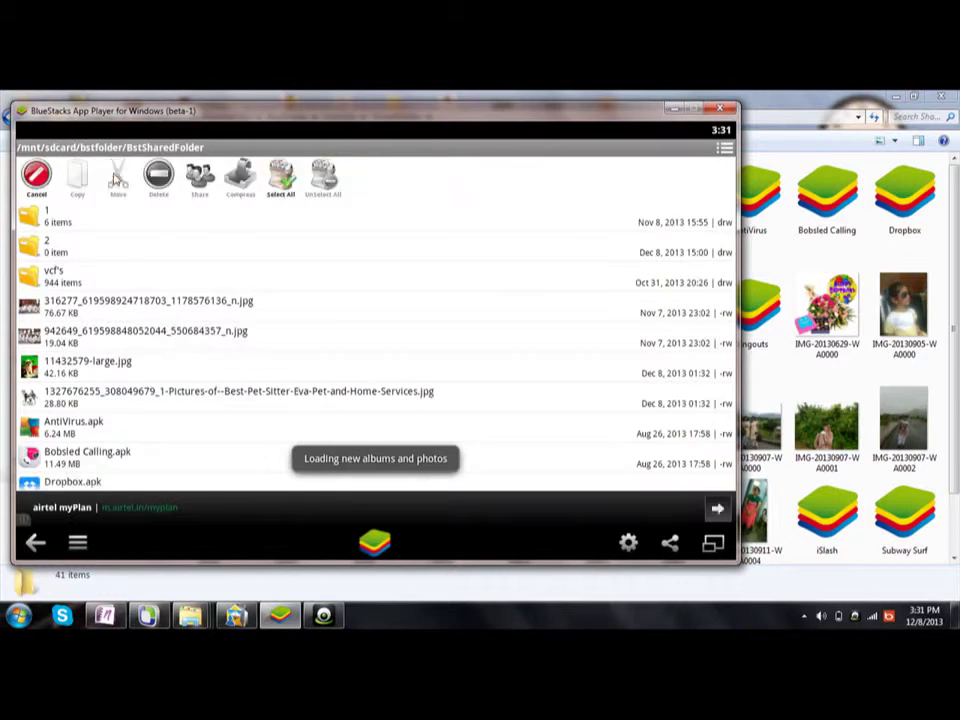
pyautogui.click(36, 176)
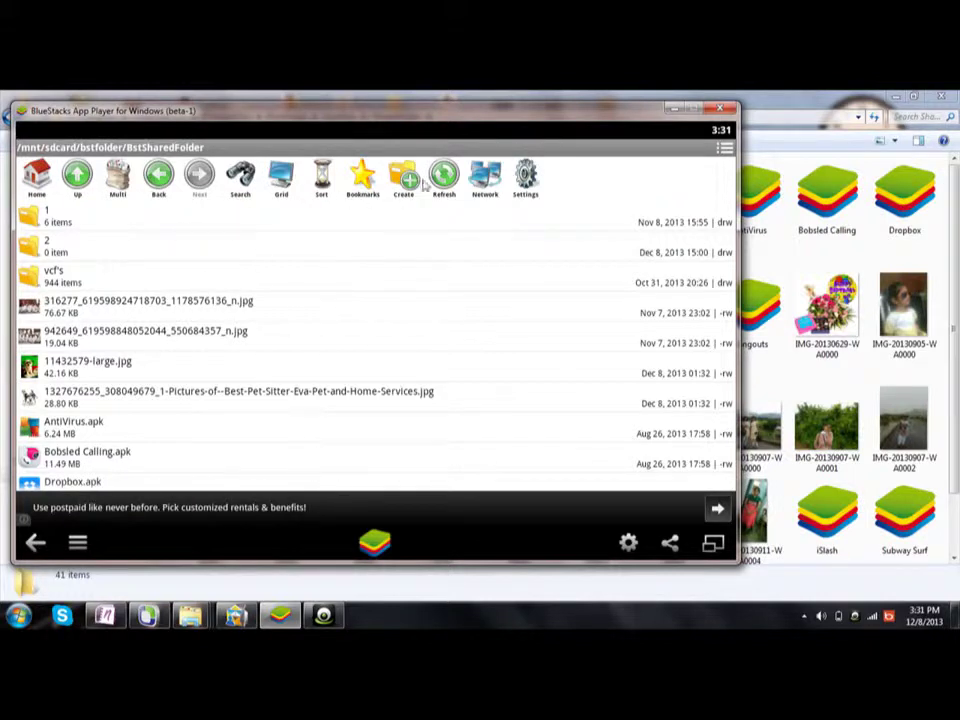
# Step: Open BstSharedFolder from the File Manager's bookmarks
pyautogui.click(364, 180)
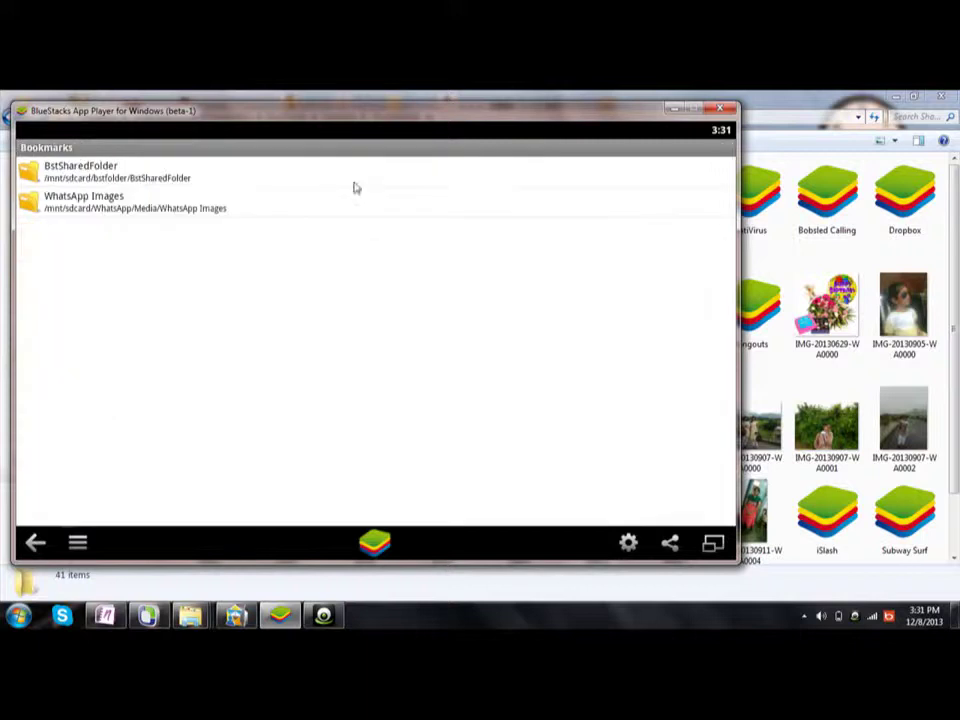
pyautogui.click(35, 540)
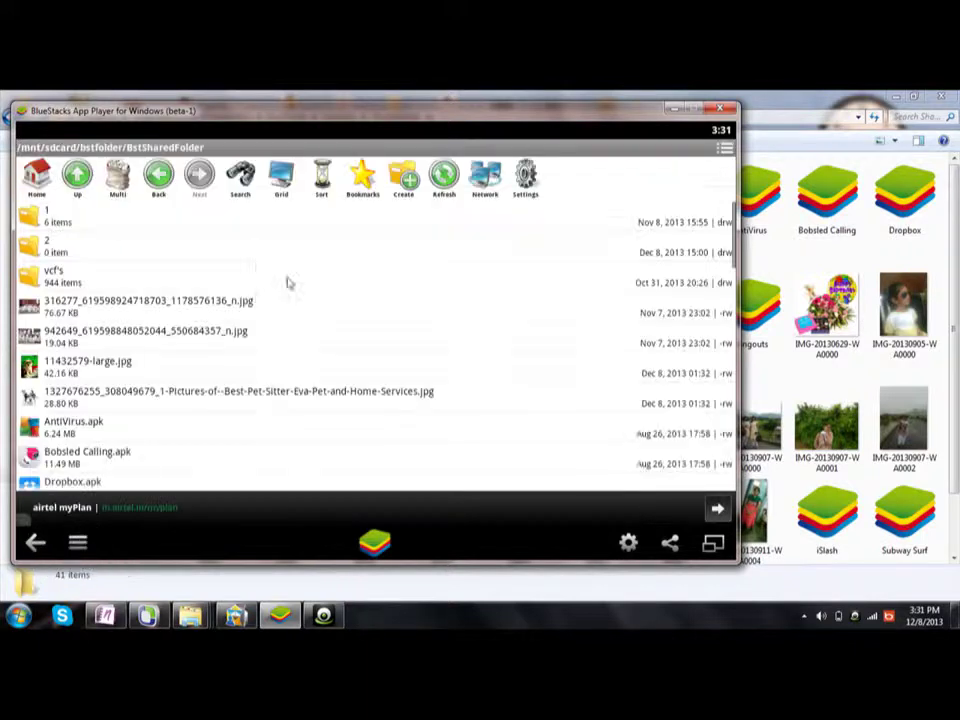
pyautogui.click(365, 178)
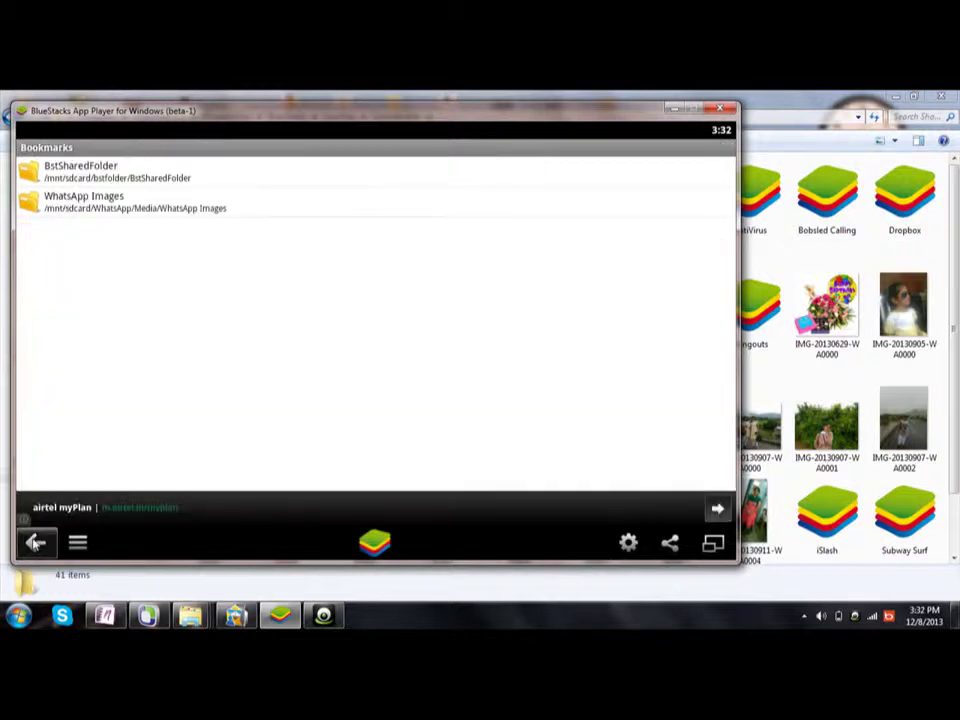
pyautogui.click(60, 170)
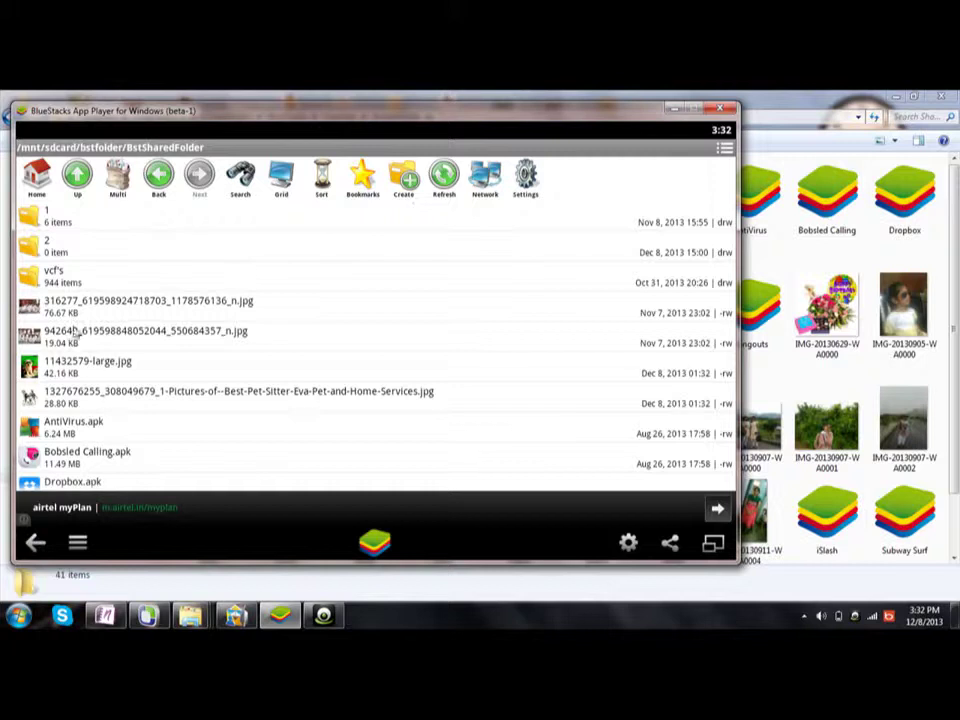
pyautogui.click(73, 368)
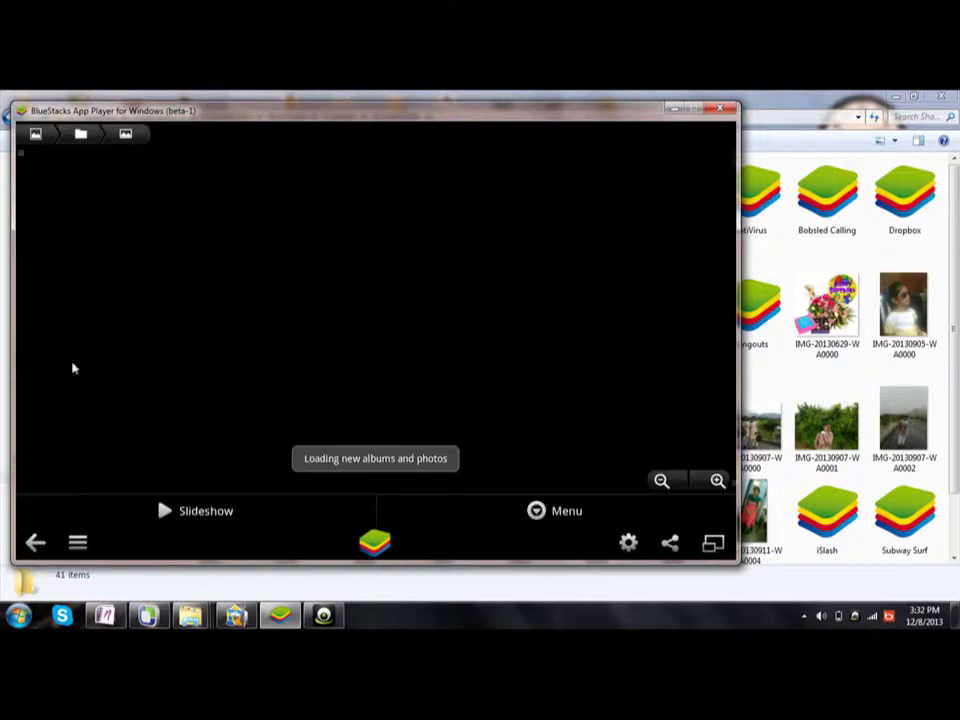
pyautogui.click(35, 542)
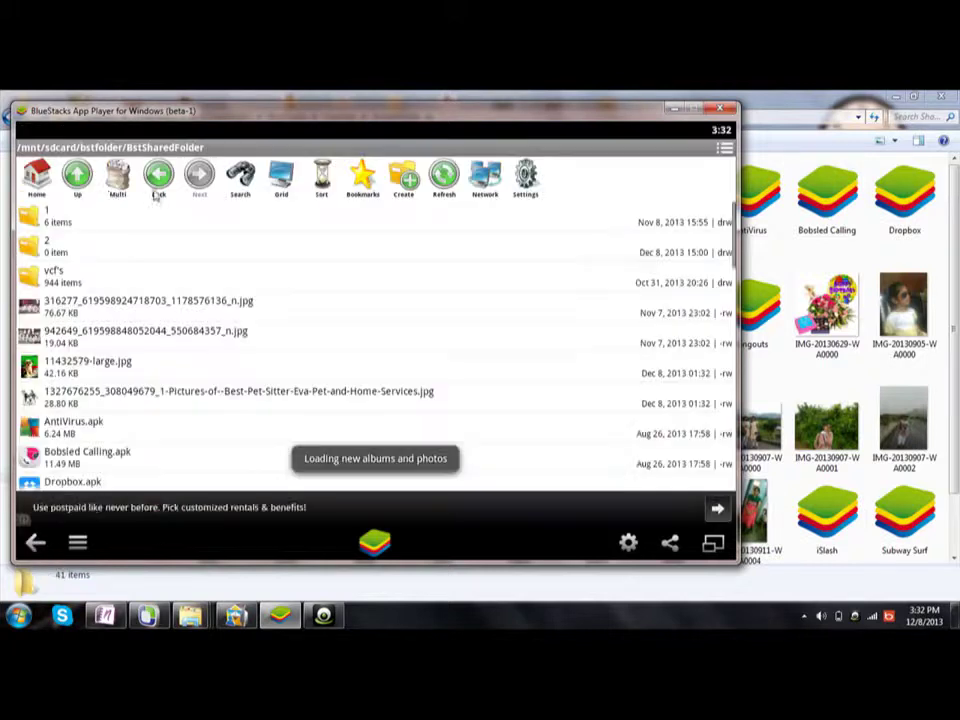
pyautogui.click(114, 186)
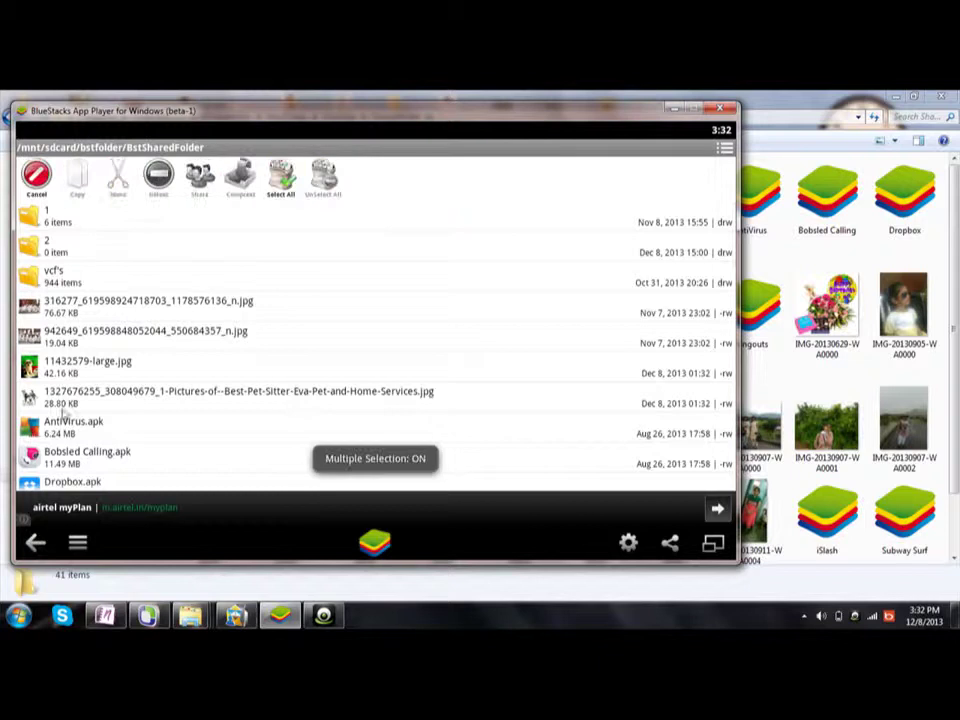
pyautogui.click(84, 370)
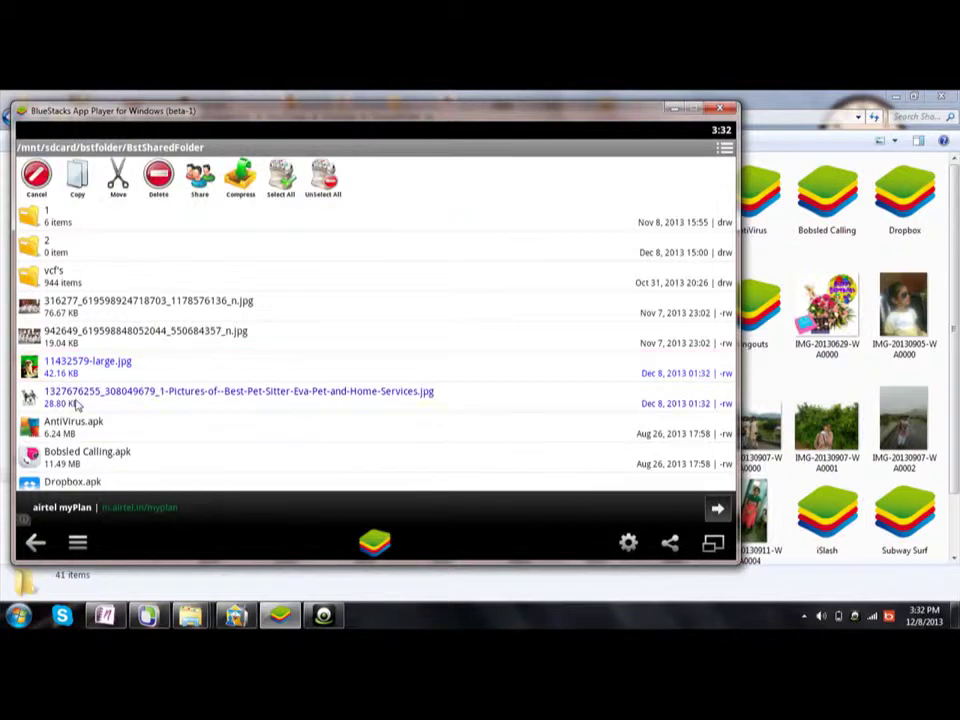
pyautogui.click(80, 180)
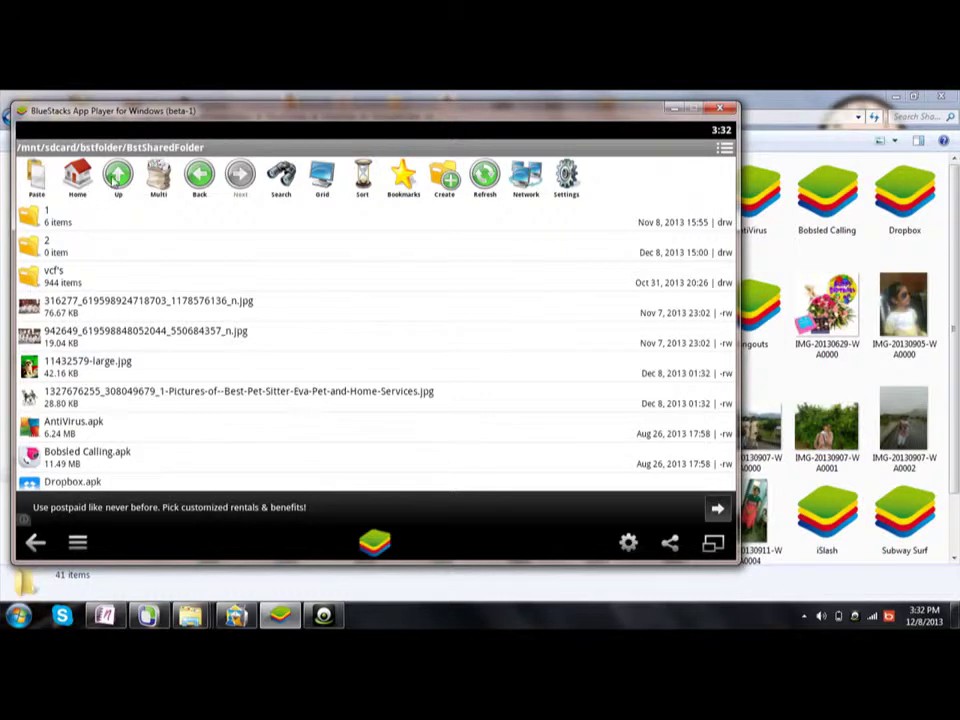
# Step: Go up from BstSharedFolder to /mnt/sdcard and open the WhatsApp folder
pyautogui.click(117, 178)
pyautogui.click(117, 178)
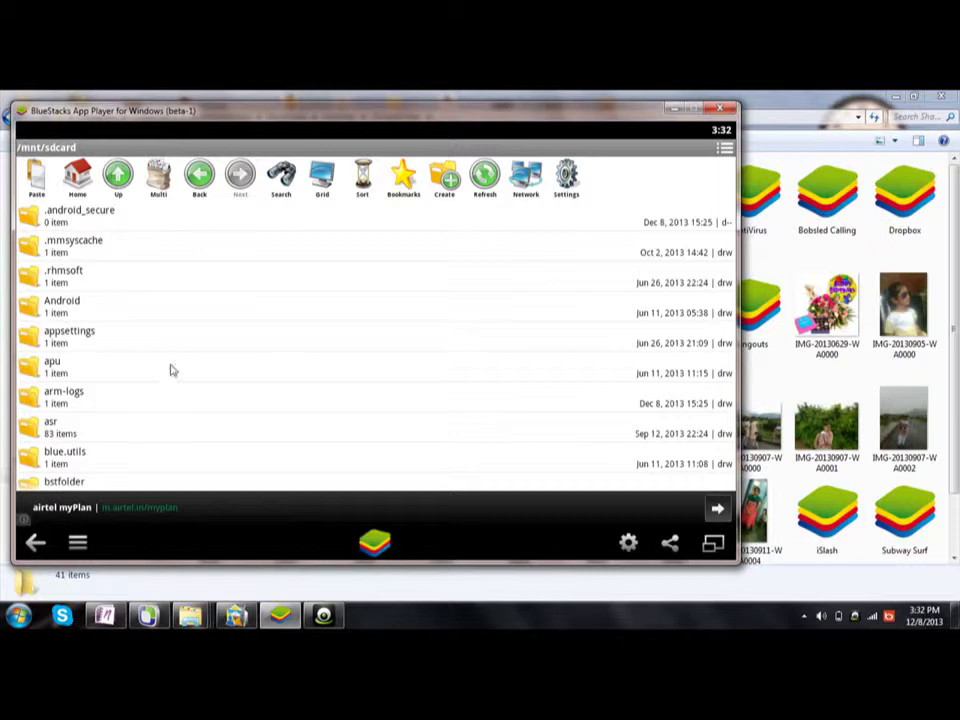
pyautogui.scroll(-10, 172, 373)
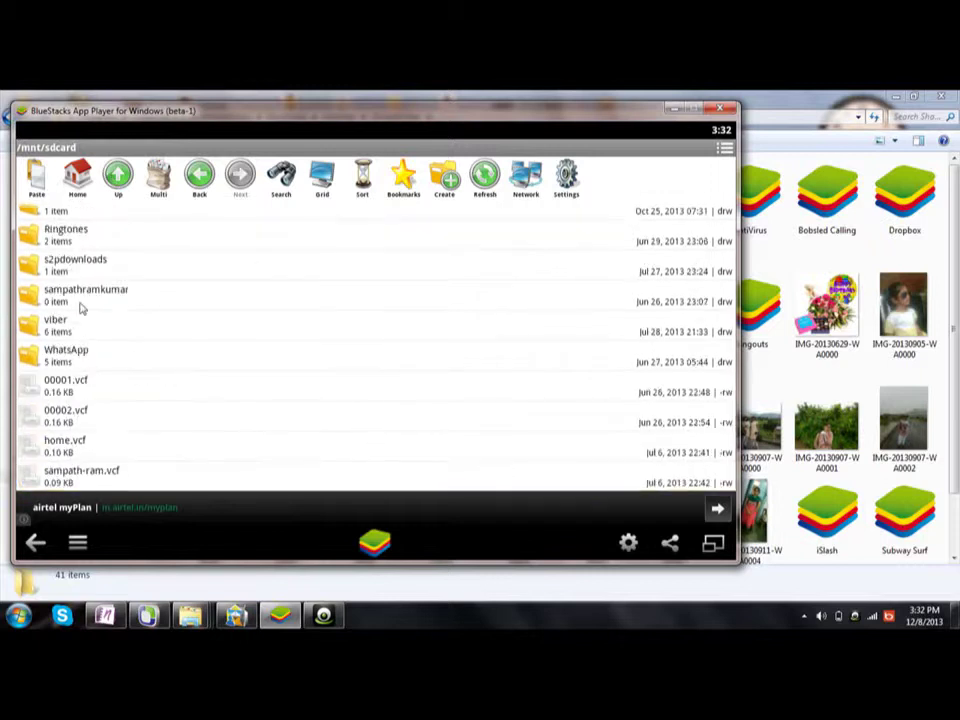
pyautogui.click(93, 360)
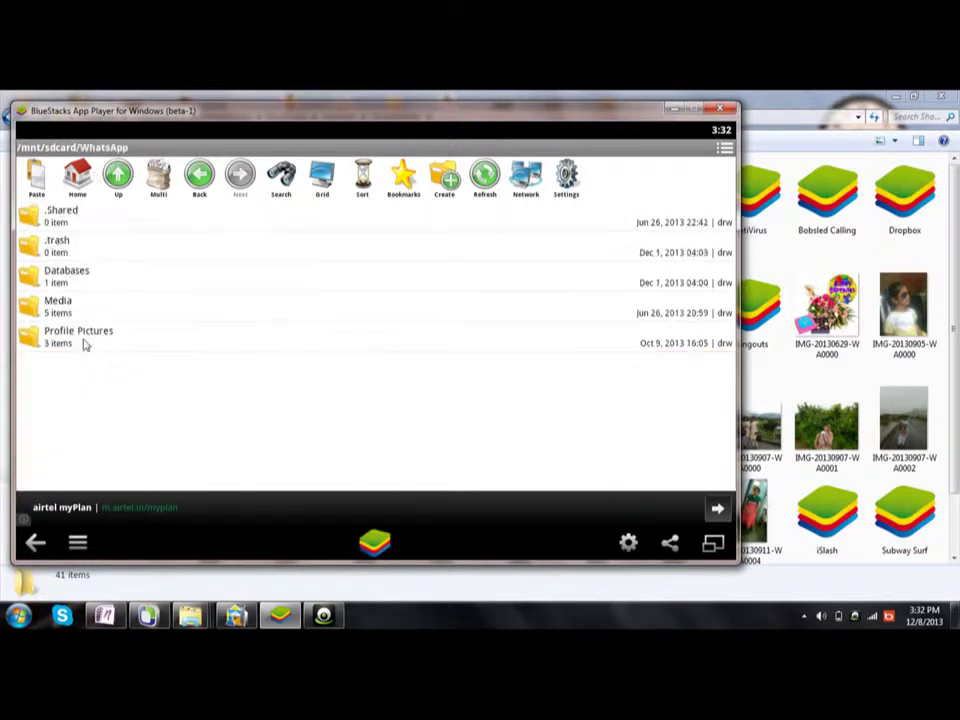
# Step: Check the contents of WhatsApp's .Shared and Profile Pictures folders, and return to the WhatsApp folder
pyautogui.click(86, 222)
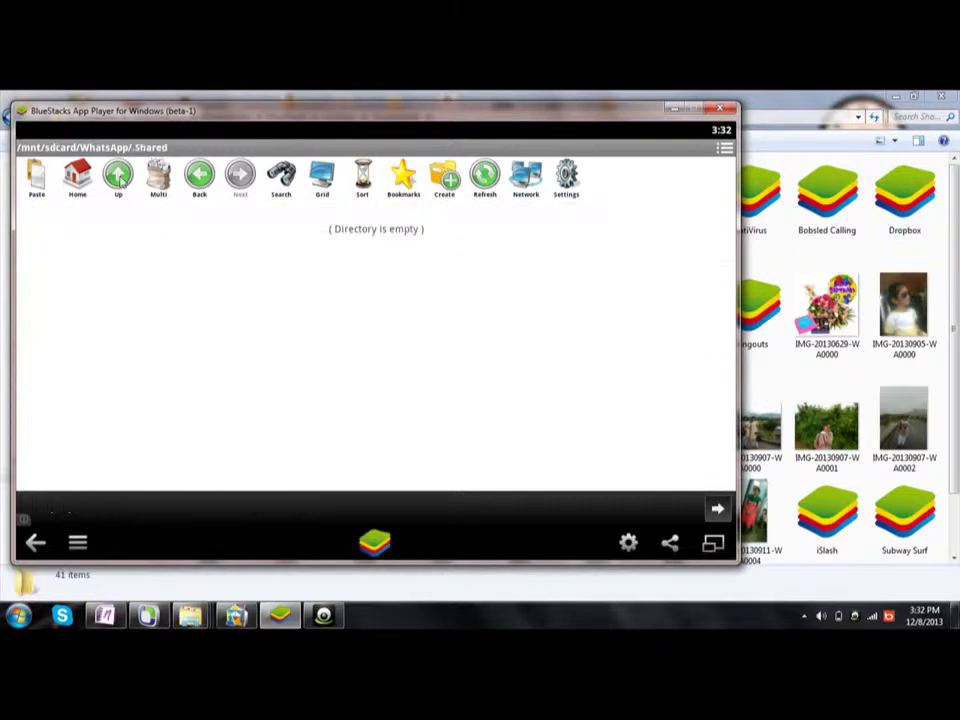
pyautogui.press('Escape')
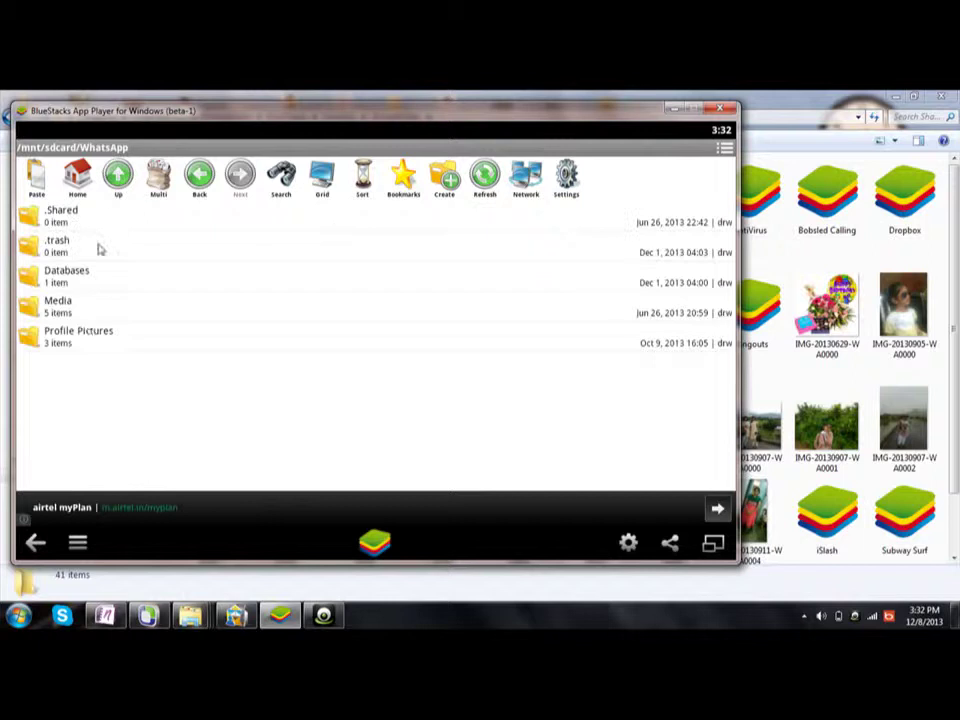
pyautogui.click(79, 338)
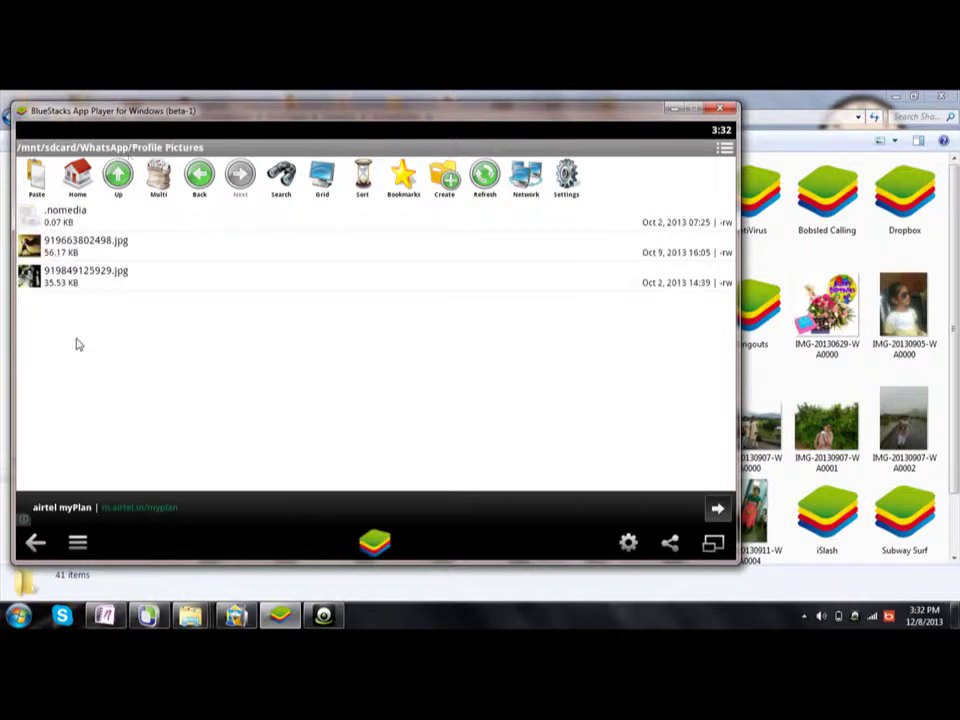
pyautogui.click(118, 174)
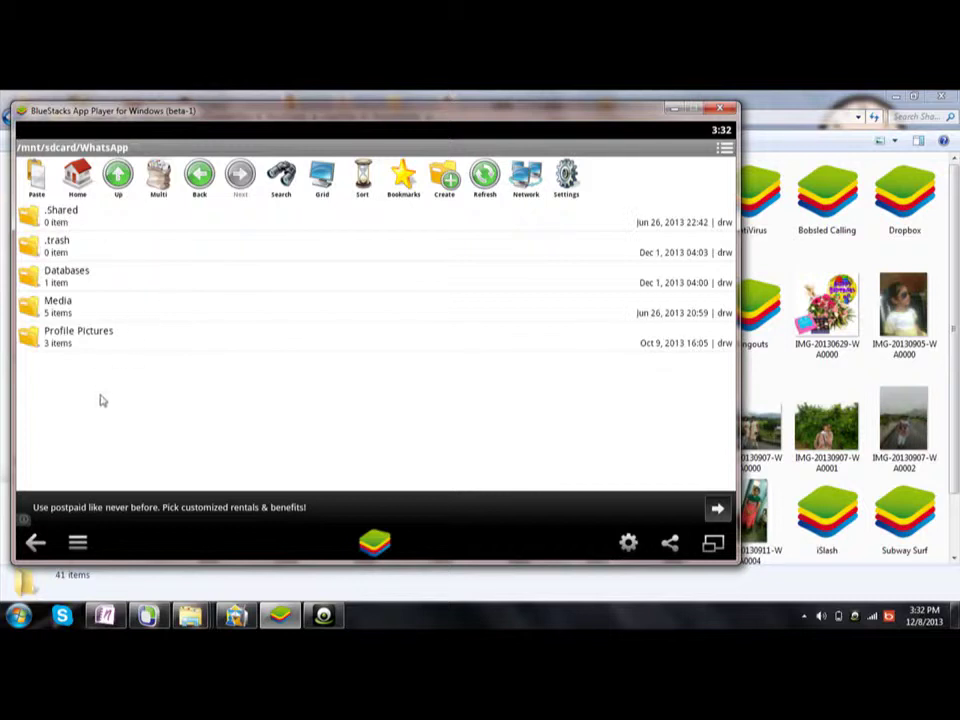
# Step: Create a folder named jjh' in WhatsApp's Media/WhatsApp Images folder and paste the two copied pictures into it
pyautogui.click(90, 312)
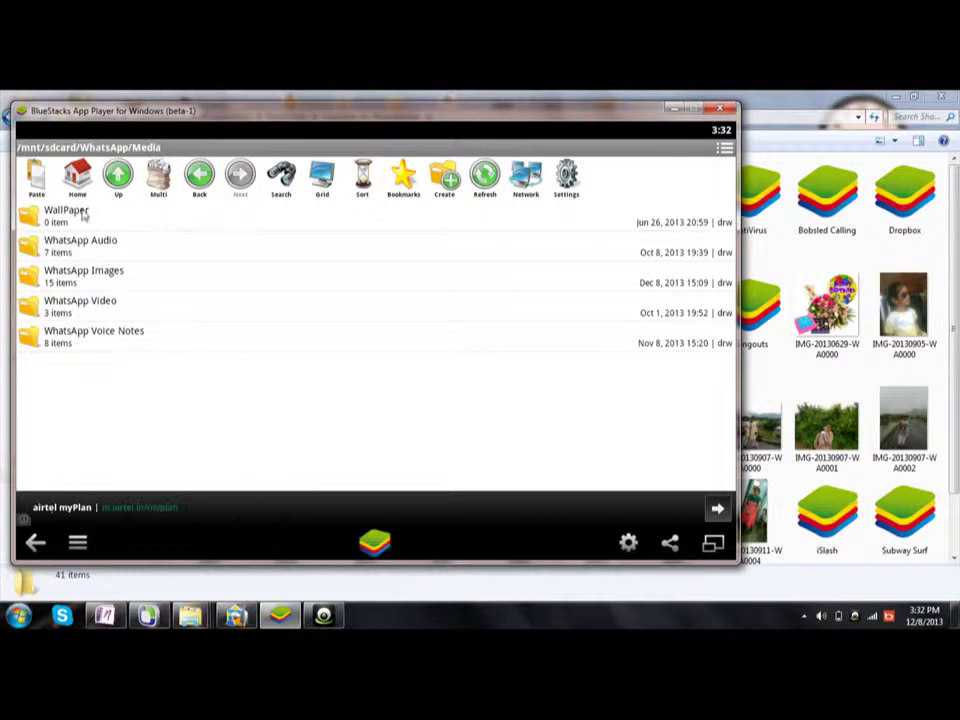
pyautogui.click(97, 274)
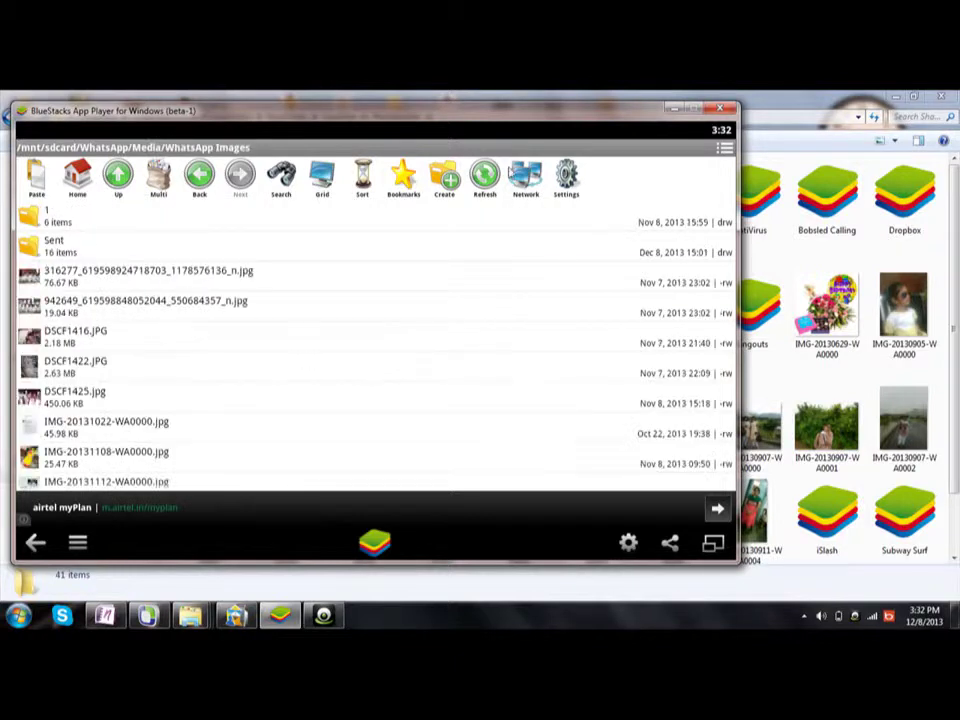
pyautogui.click(448, 178)
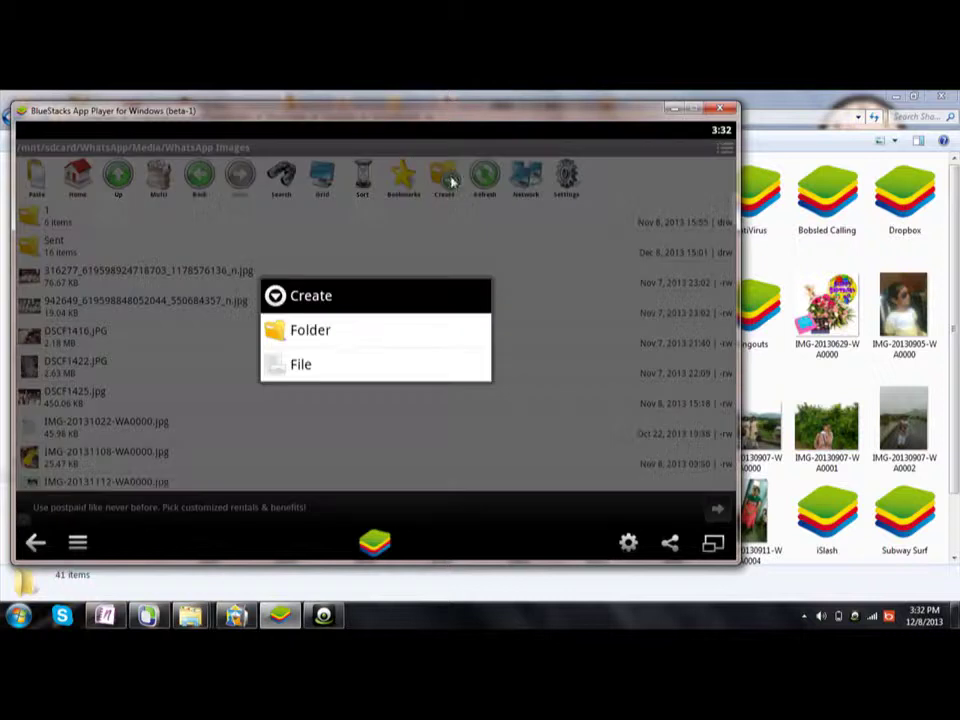
pyautogui.click(333, 336)
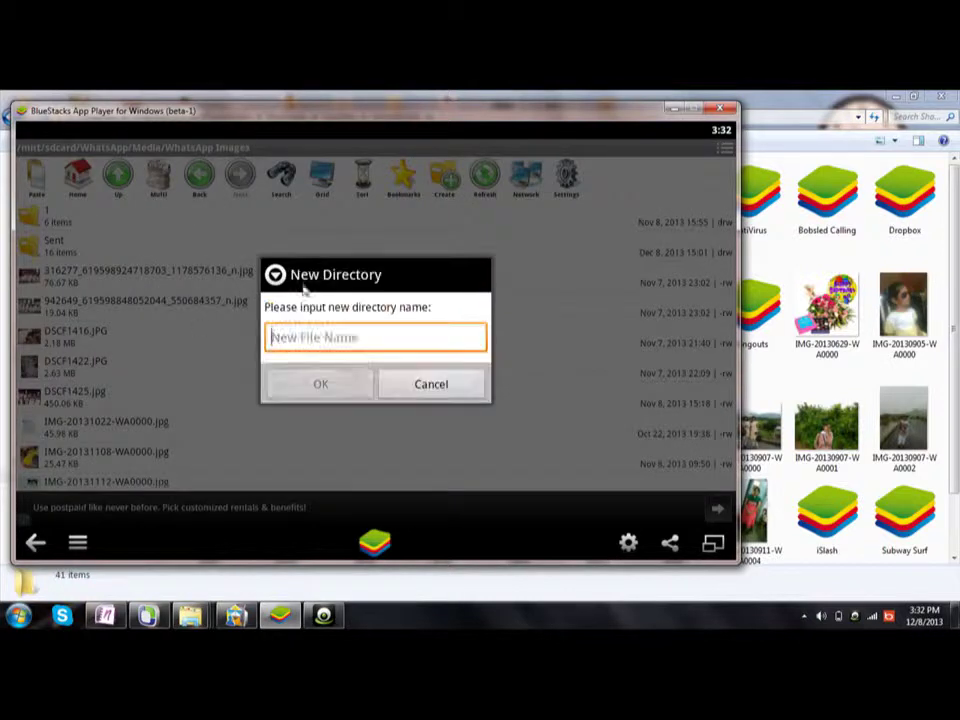
pyautogui.write("jjh'")
pyautogui.click(318, 392)
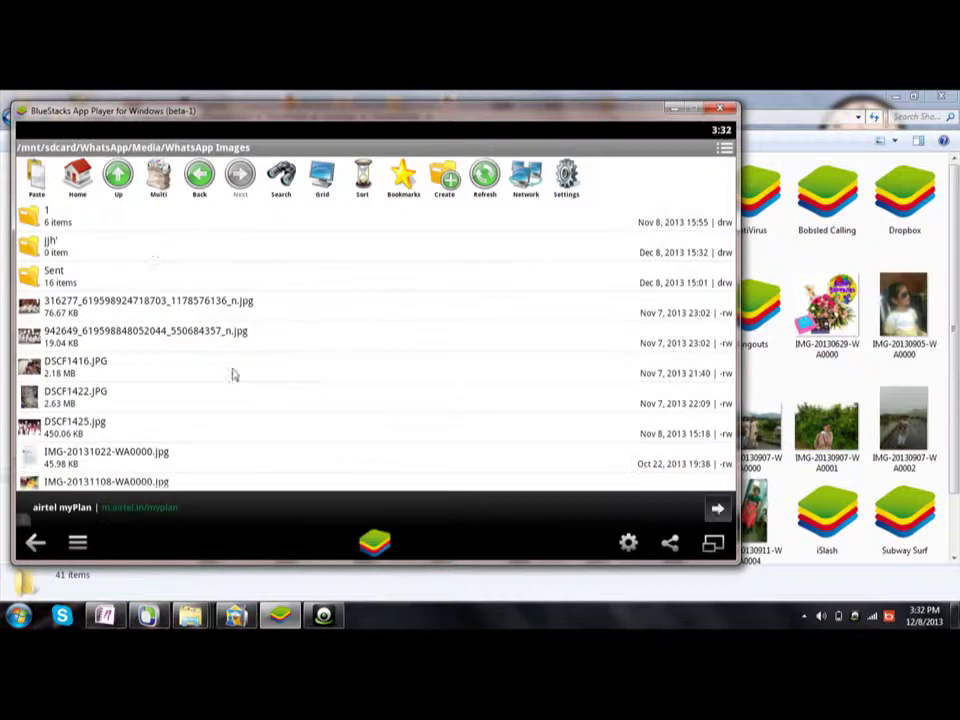
pyautogui.click(153, 250)
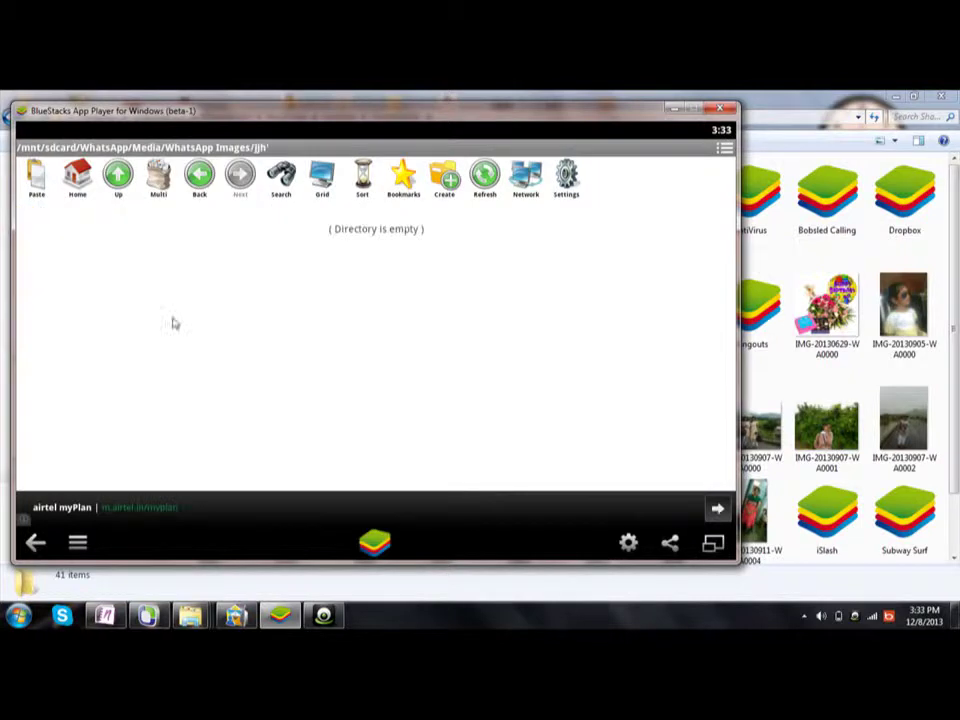
pyautogui.click(42, 185)
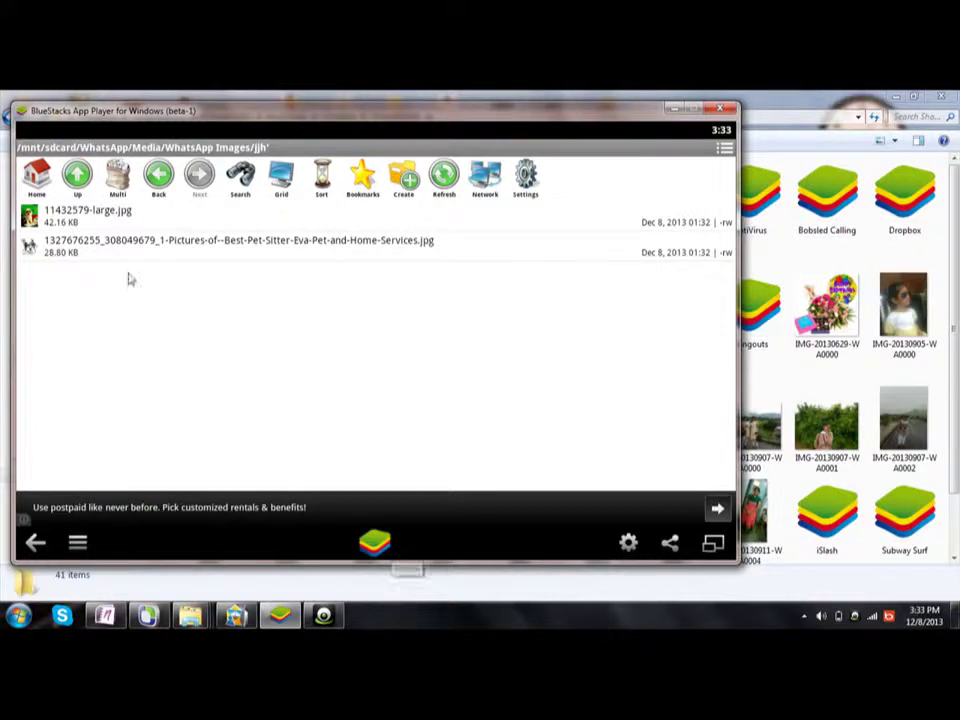
# Step: Switch to WhatsApp from the BlueStacks home and open the gallery for attaching a picture in the third contact's chat
pyautogui.click(375, 543)
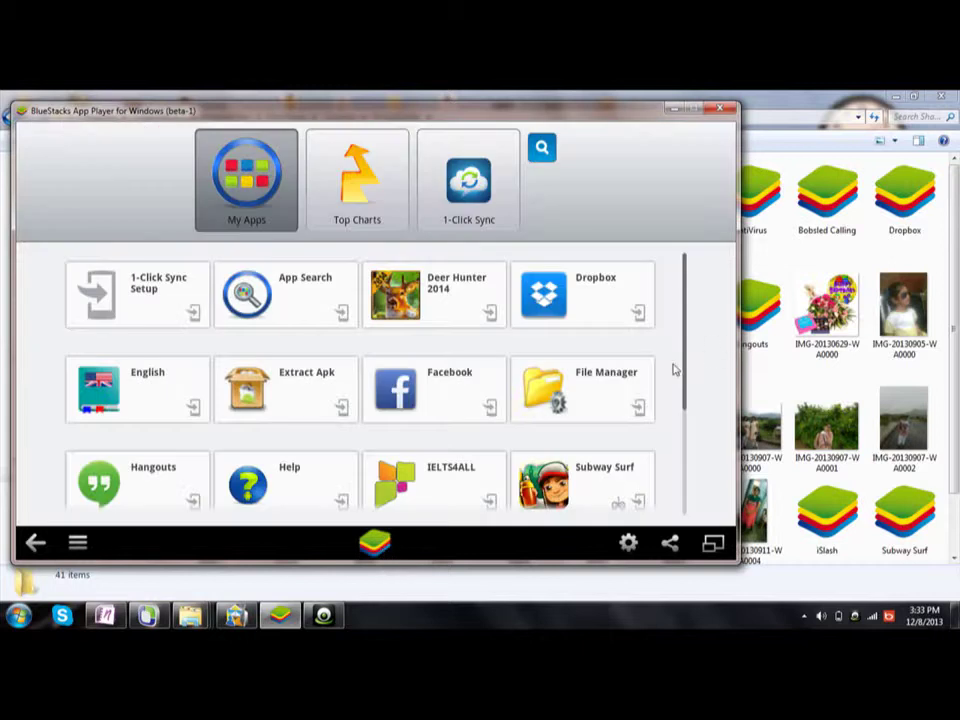
pyautogui.scroll(-3, 674, 370)
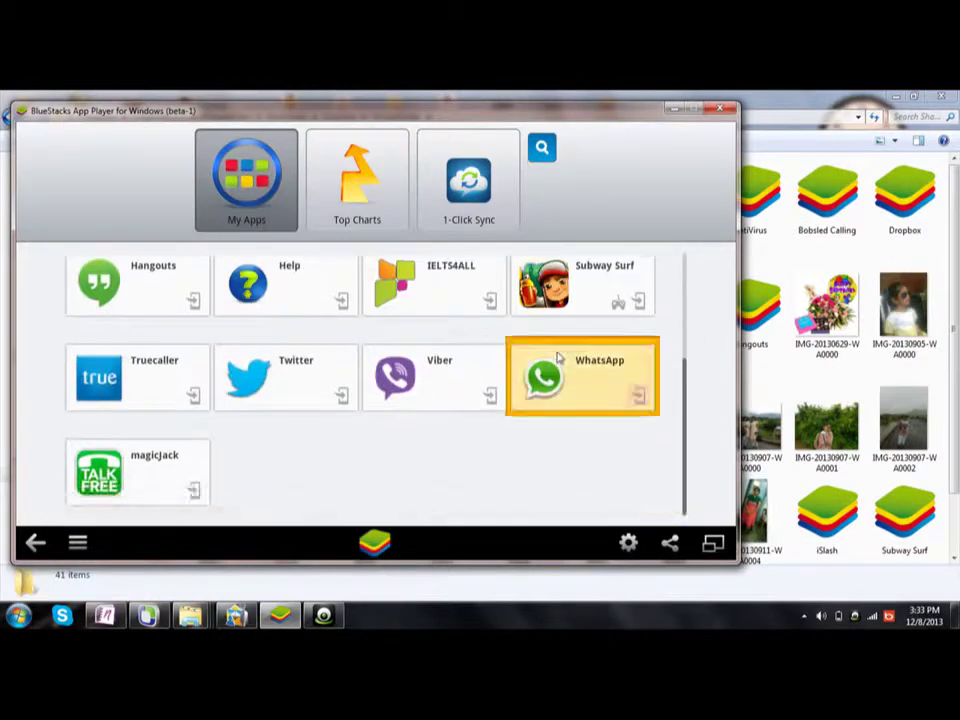
pyautogui.click(537, 370)
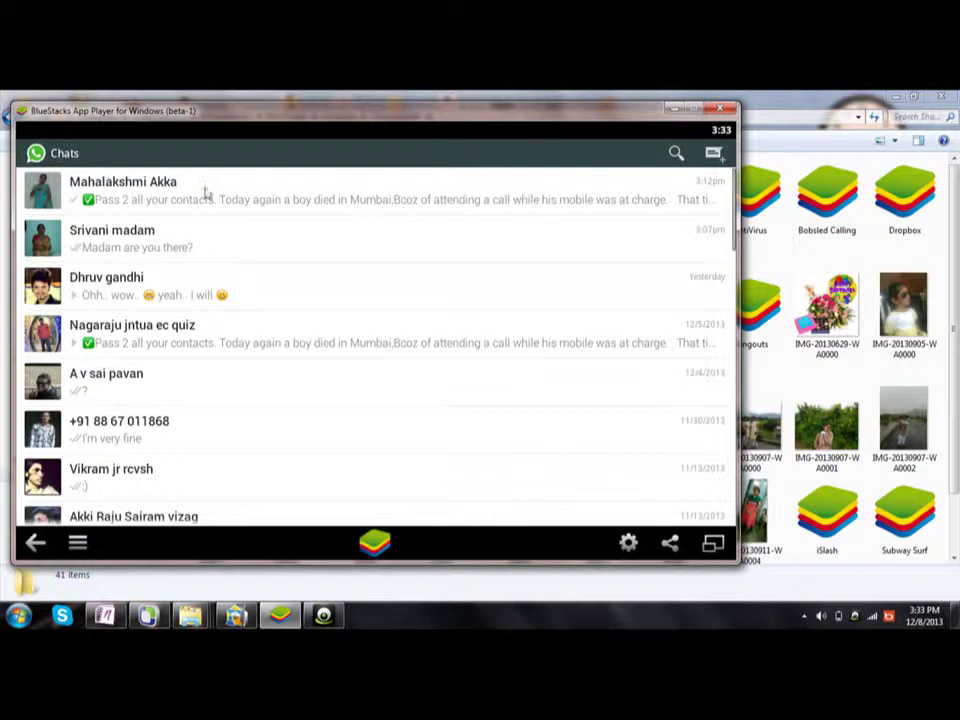
pyautogui.click(167, 281)
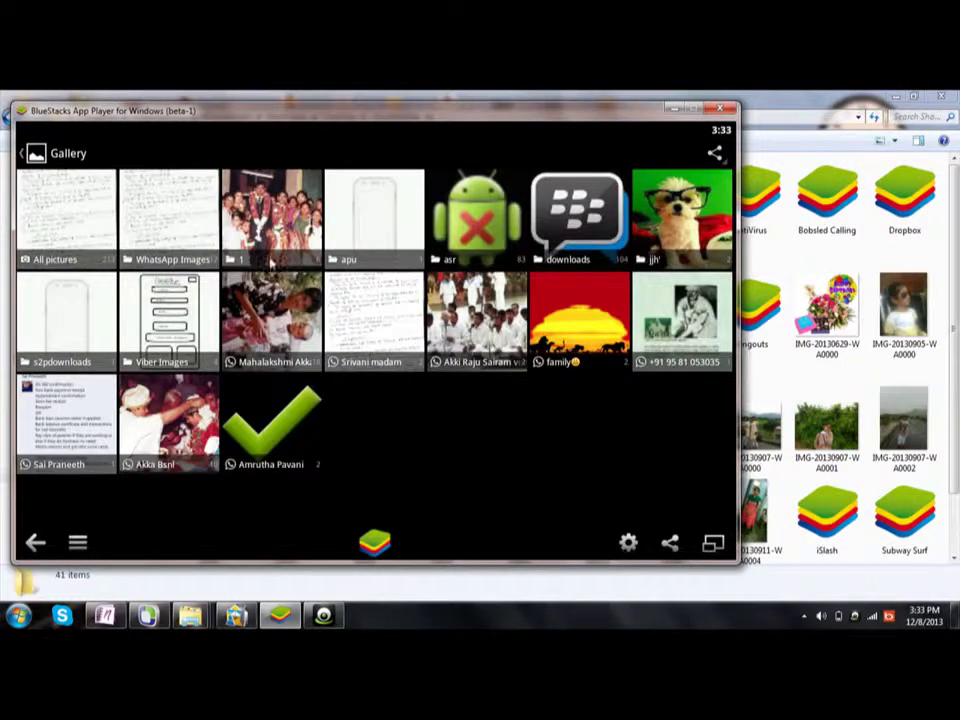
# Step: Look through the WhatsApp Images album and return to the gallery's album overview
pyautogui.click(149, 237)
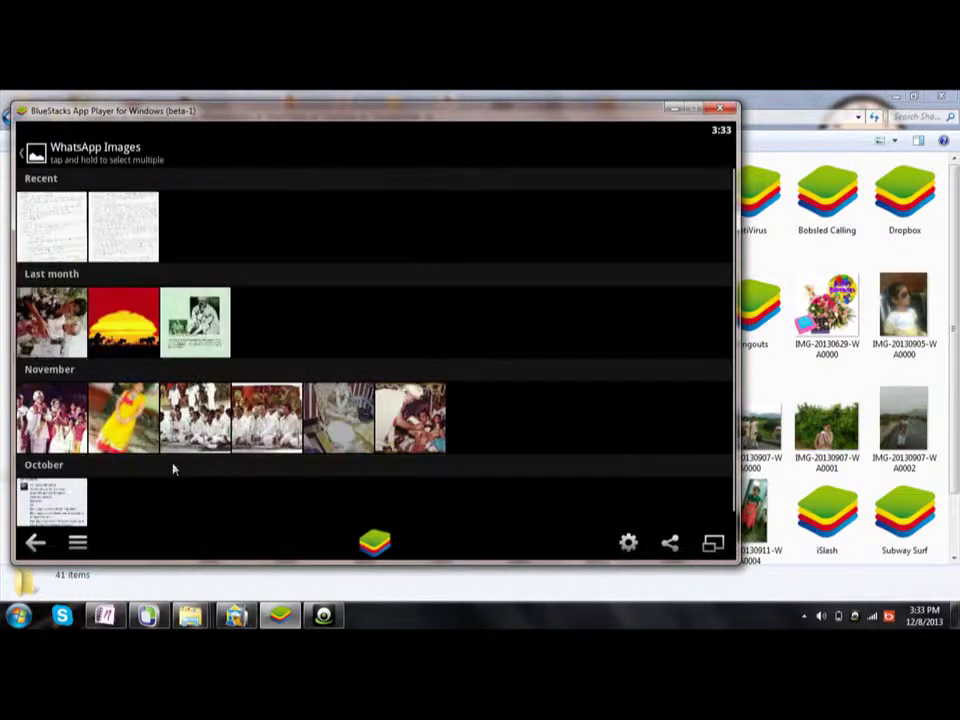
pyautogui.scroll(-1, 94, 501)
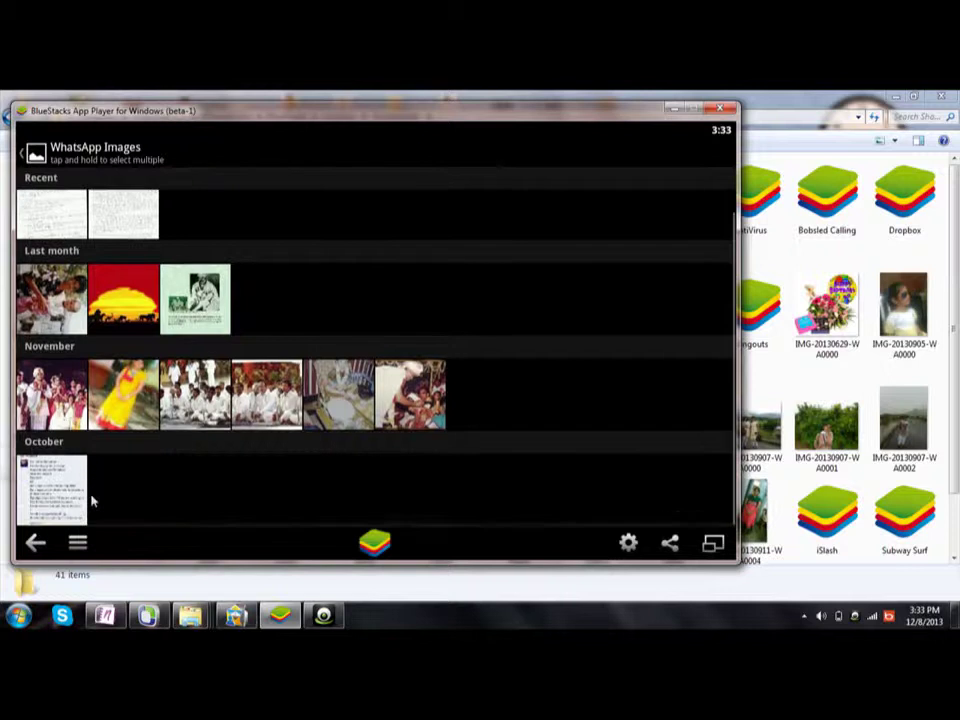
pyautogui.click(34, 542)
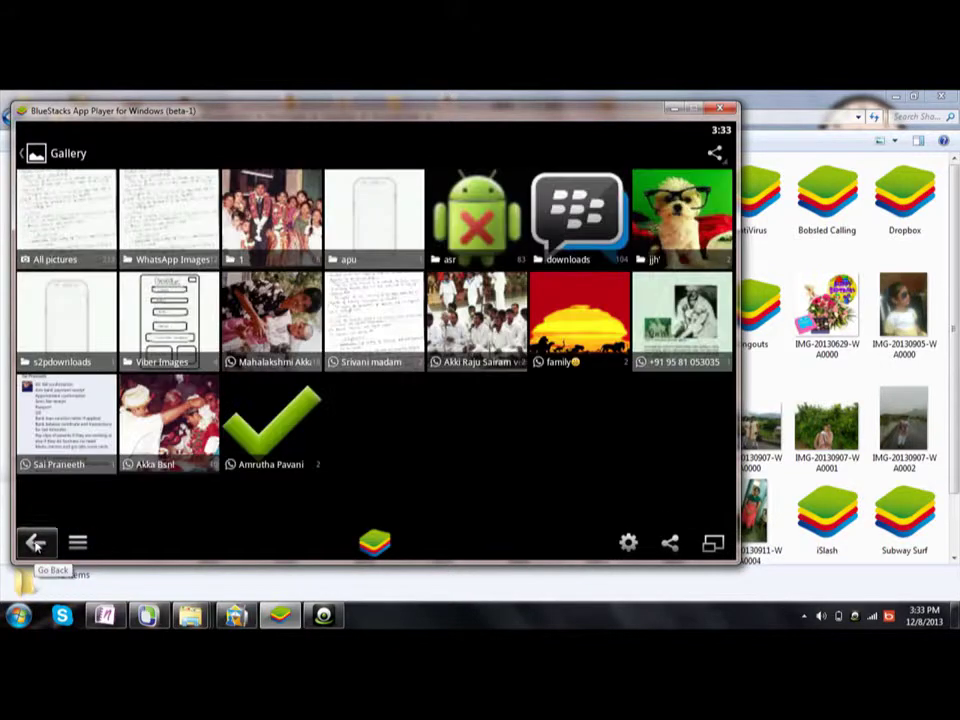
# Step: Choose the picture of the dog with glasses from the jjh' album and send it to the contact
pyautogui.click(657, 262)
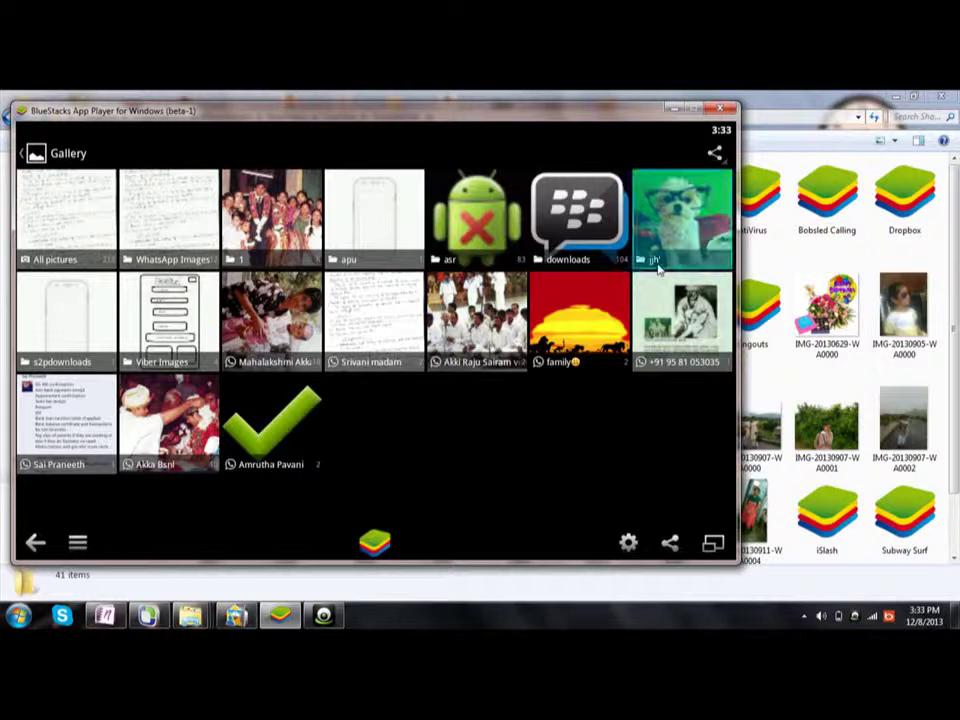
pyautogui.click(57, 228)
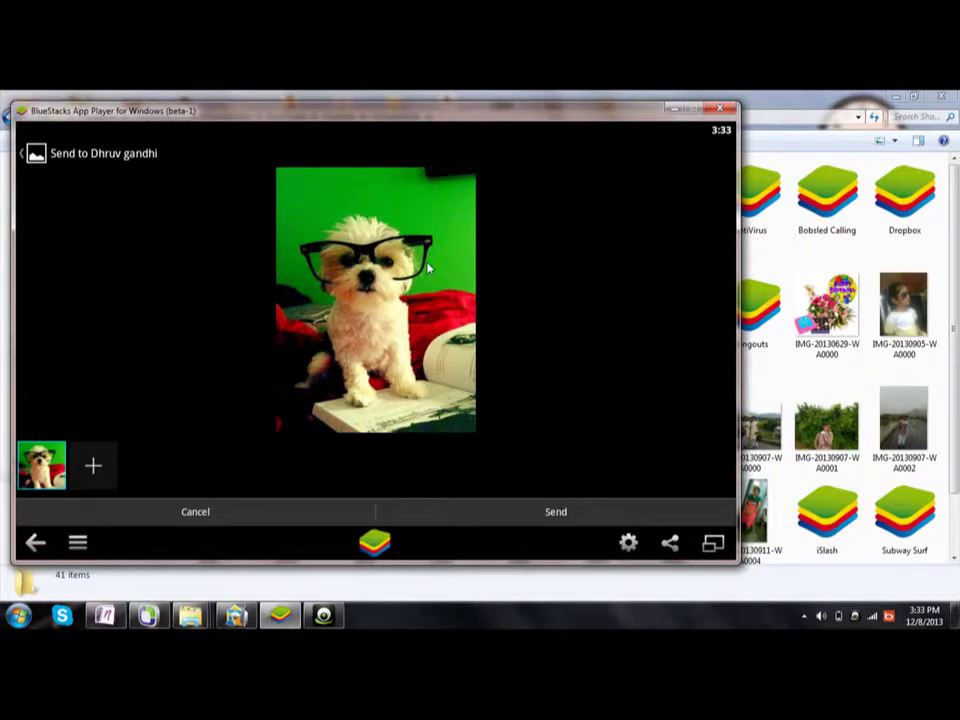
# Step: Switch to the Windows Explorer window to view the full SharedFolder path, and minimize that window
pyautogui.click(300, 116)
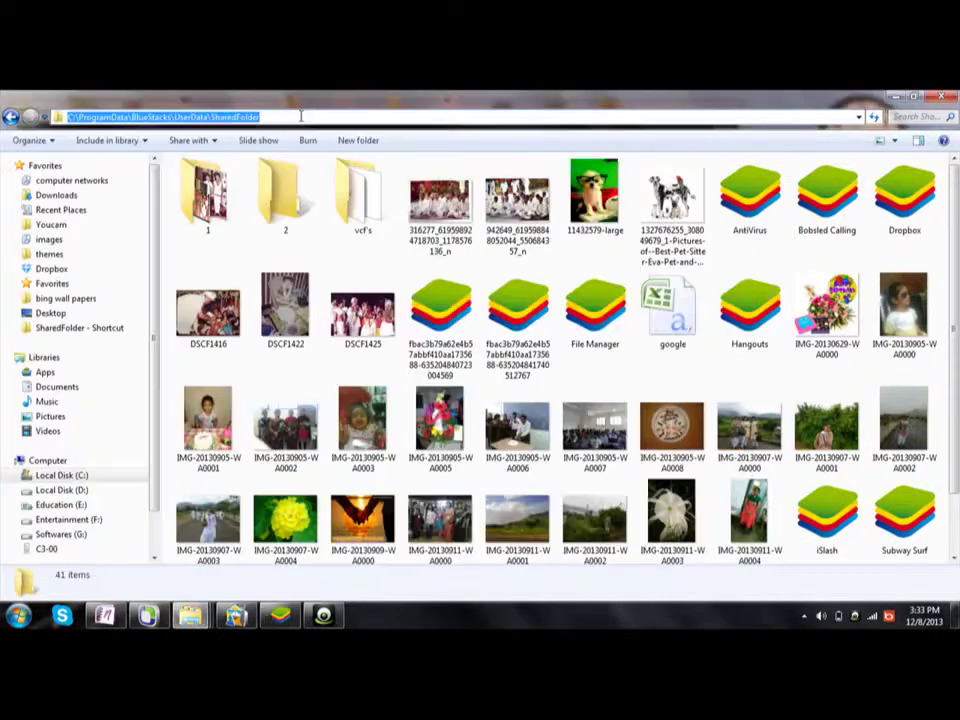
pyautogui.click(893, 97)
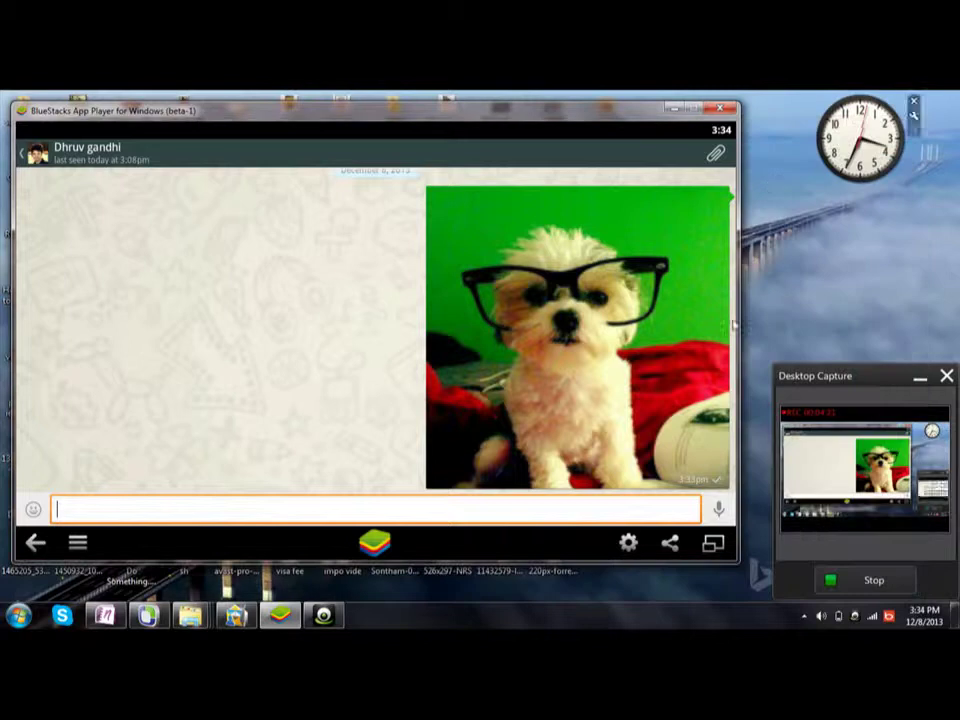
# Step: Minimize BlueStacks and hide the Windows desktop icons
pyautogui.click(673, 108)
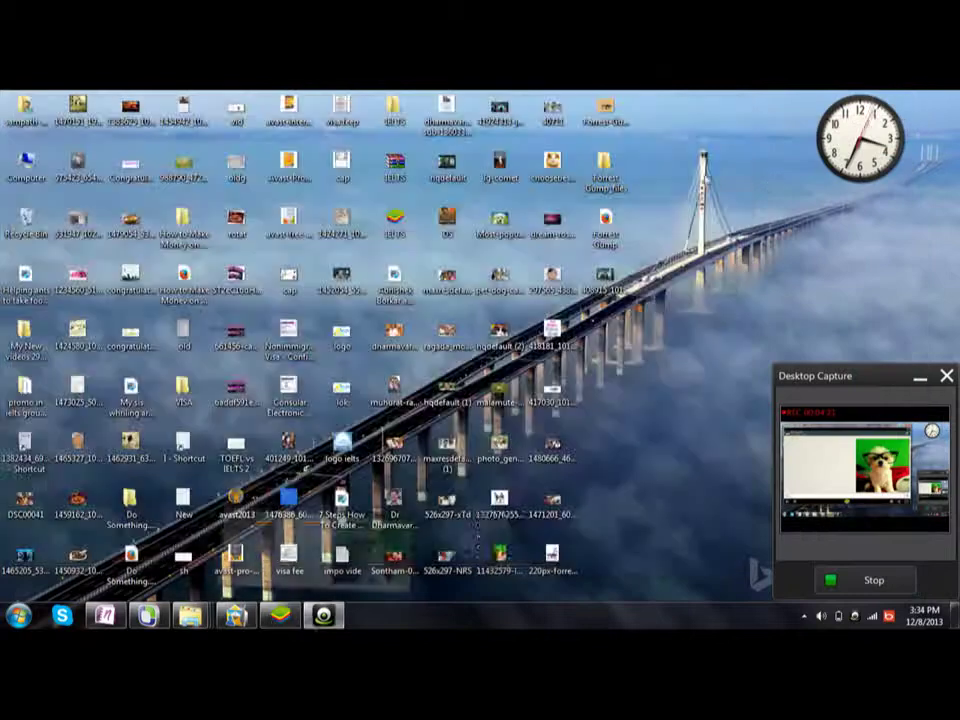
pyautogui.doubleClick(810, 284)
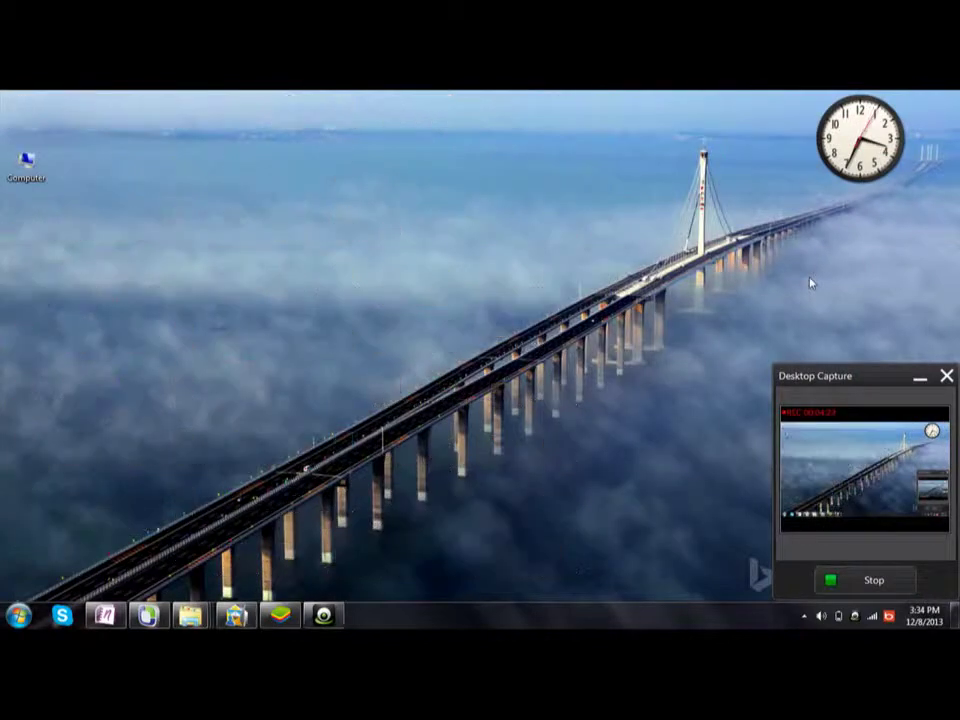